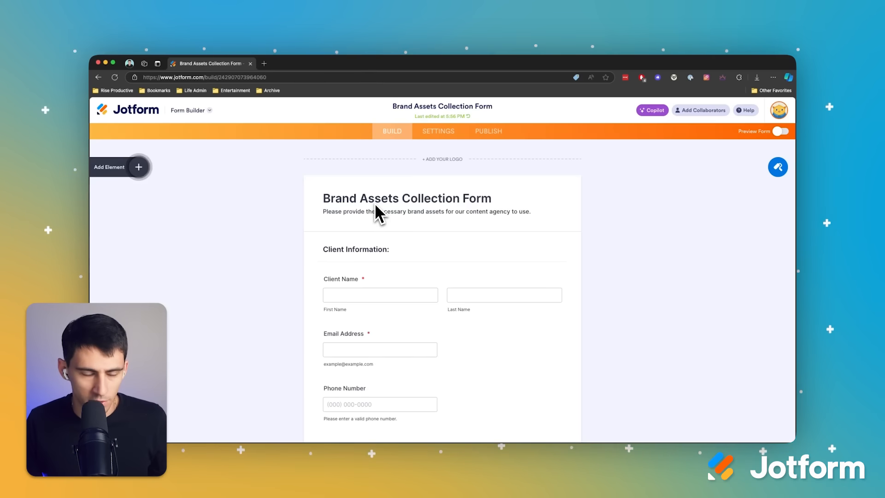
Review the form's client information fields and its logo, color palette and additional asset upload fields.
scroll(432, 207, "down", 2)
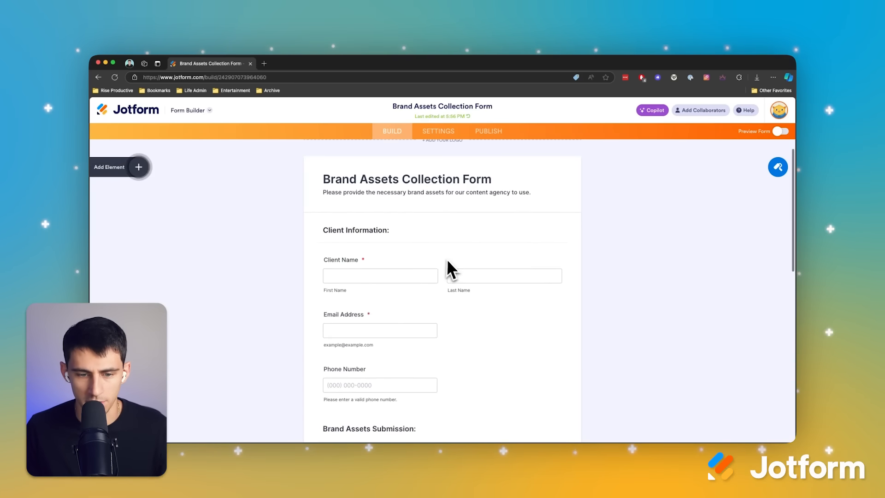
scroll(368, 272, "down", 5)
scroll(394, 258, "down", 4)
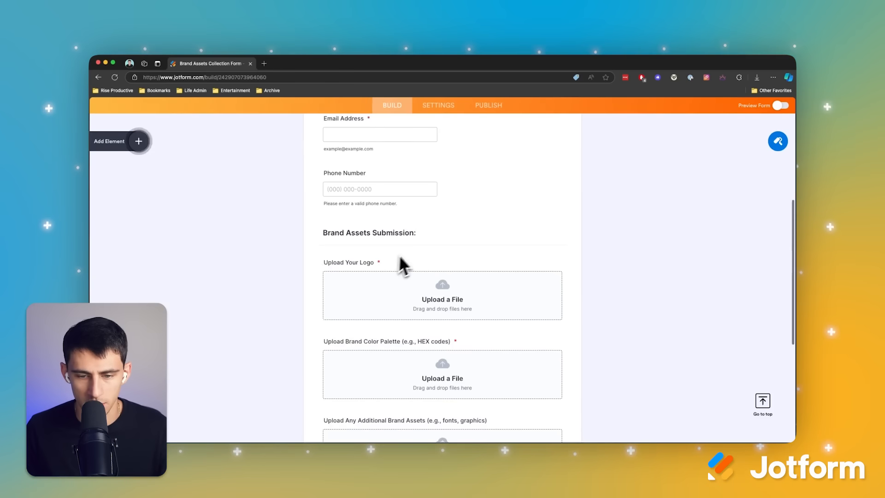
scroll(378, 251, "down", 3)
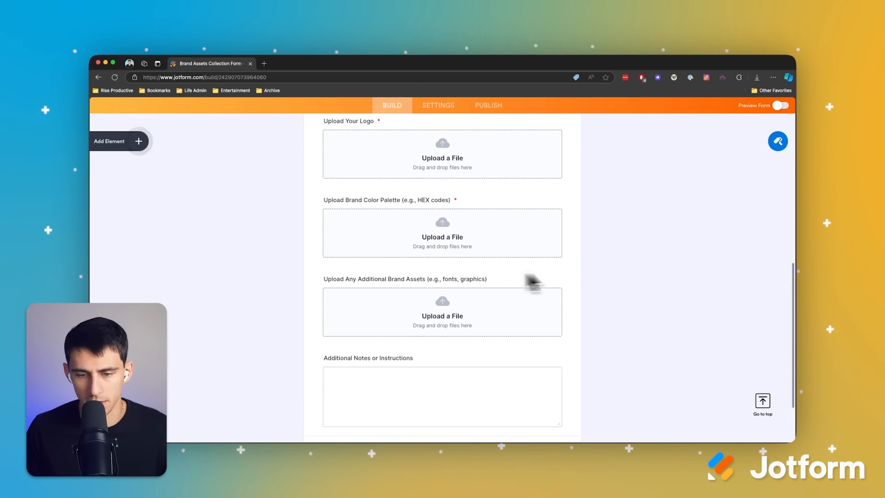
scroll(487, 259, "up", 2)
scroll(482, 251, "up", 1)
scroll(474, 251, "down", 2)
left_click(496, 226)
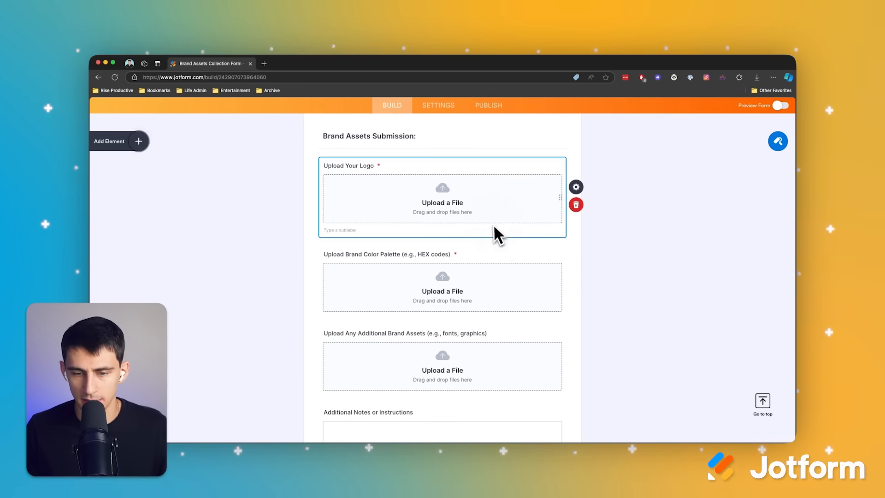
left_click(481, 265)
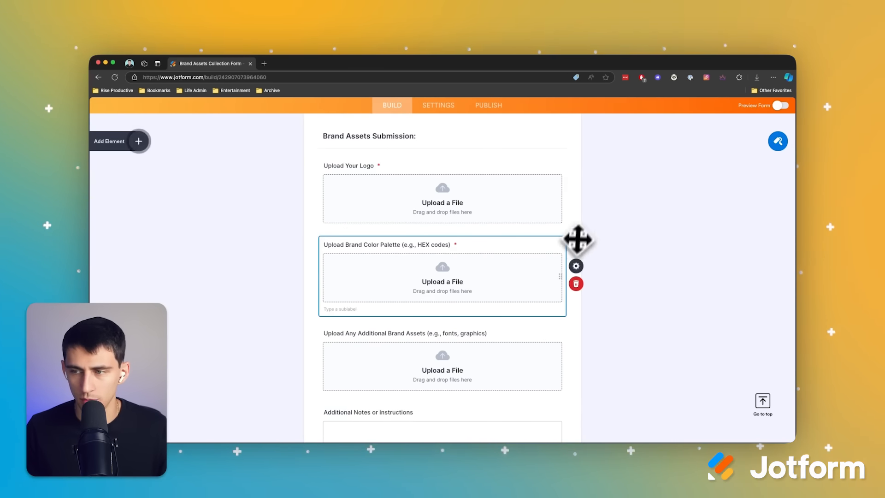
Look over the color options in the Form Designer and close it again.
scroll(705, 215, "up", 10)
left_click(777, 158)
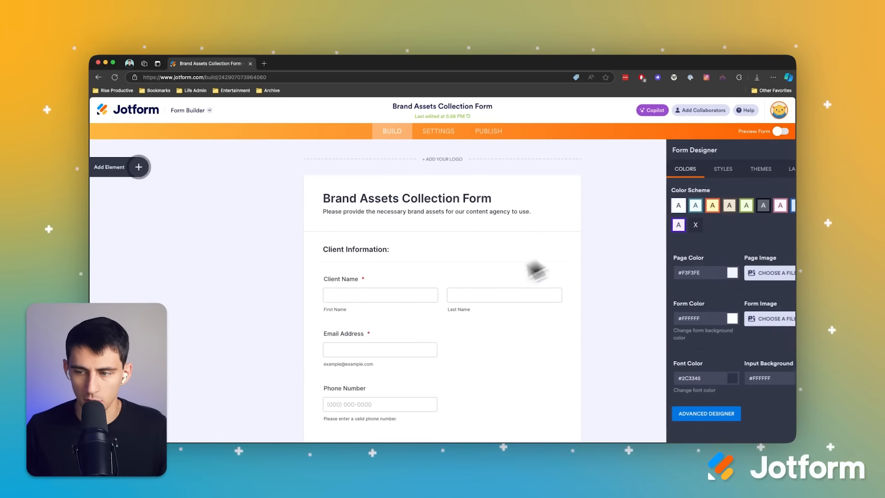
scroll(489, 270, "down", 5)
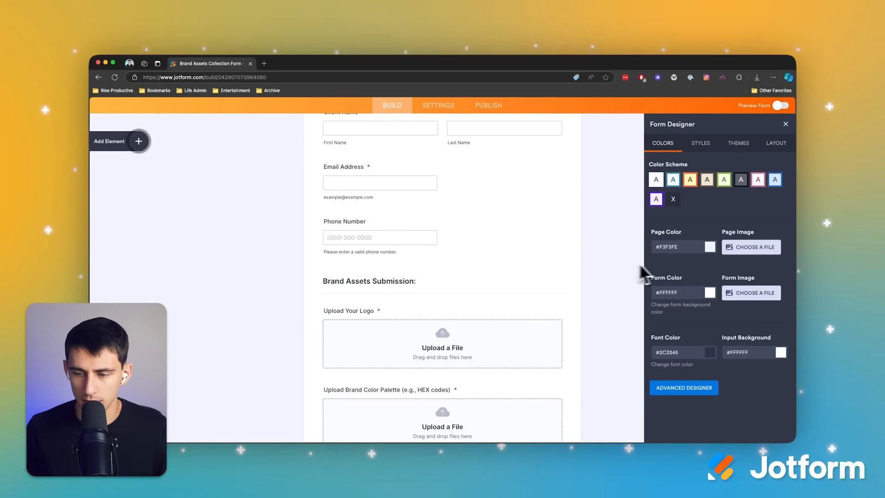
left_click(785, 124)
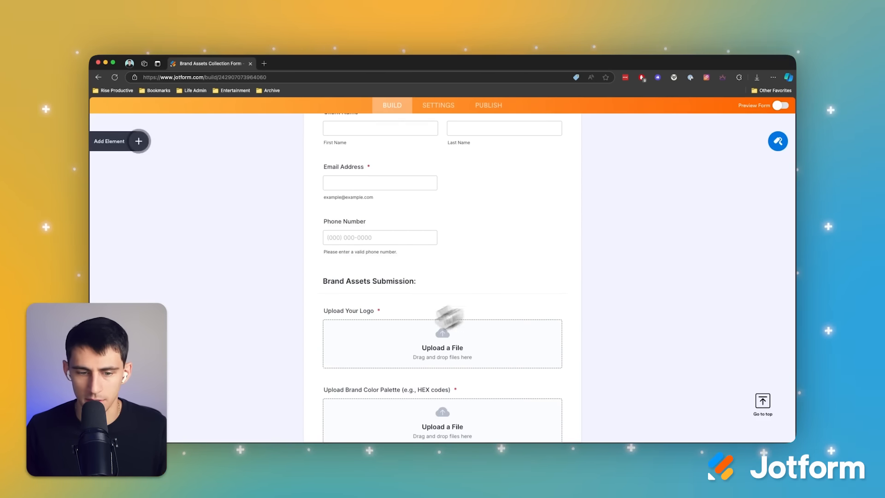
Make the Upload Brand Color Palette field optional by turning off its Required setting.
scroll(522, 295, "down", 3)
left_click(492, 259)
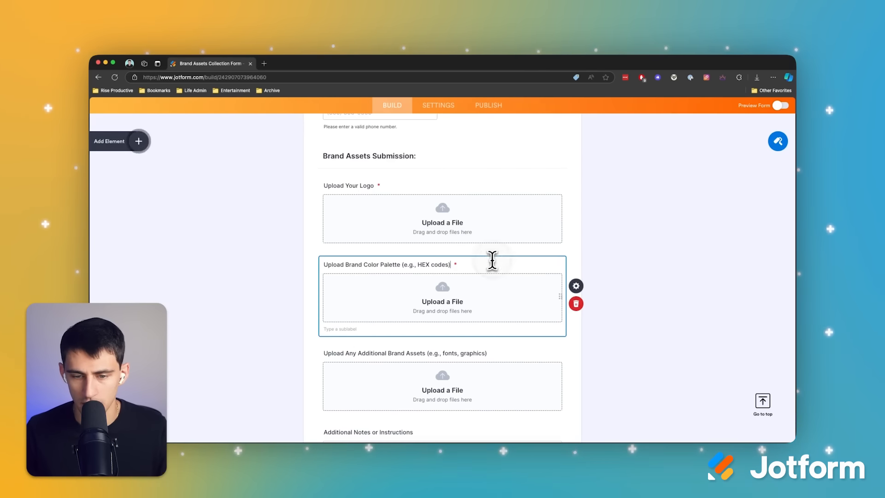
left_click(575, 286)
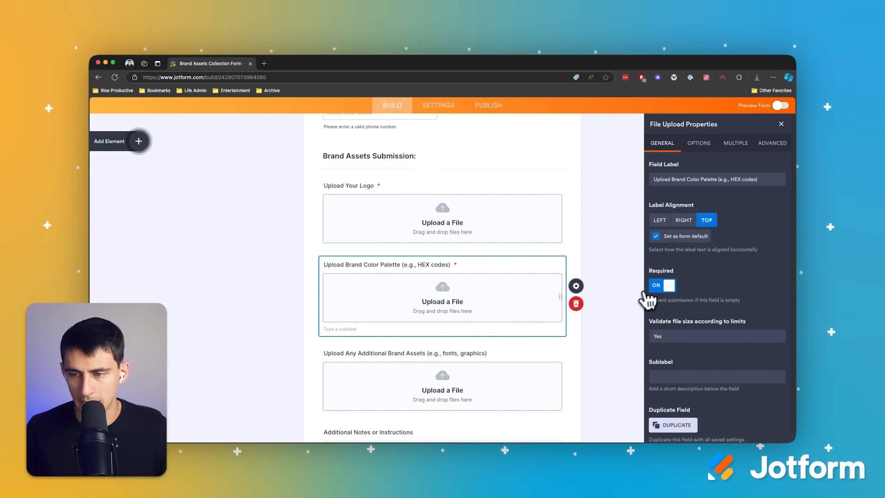
left_click(663, 285)
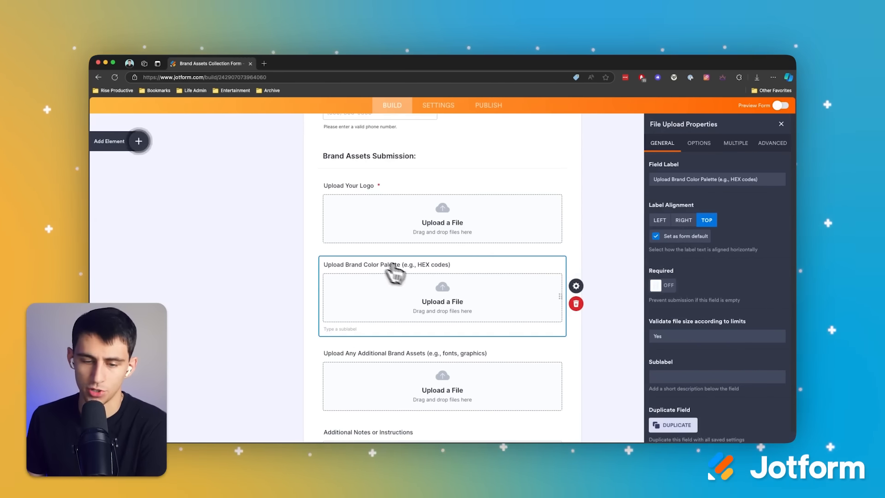
scroll(401, 271, "down", 2)
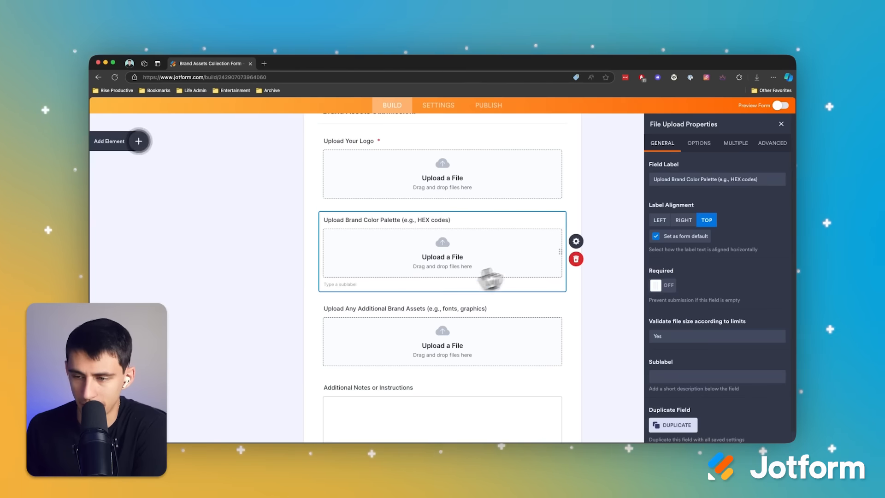
scroll(547, 293, "down", 3)
Find the Google Drive integration in the form's settings by searching for "google dr", and open it.
left_click(426, 134)
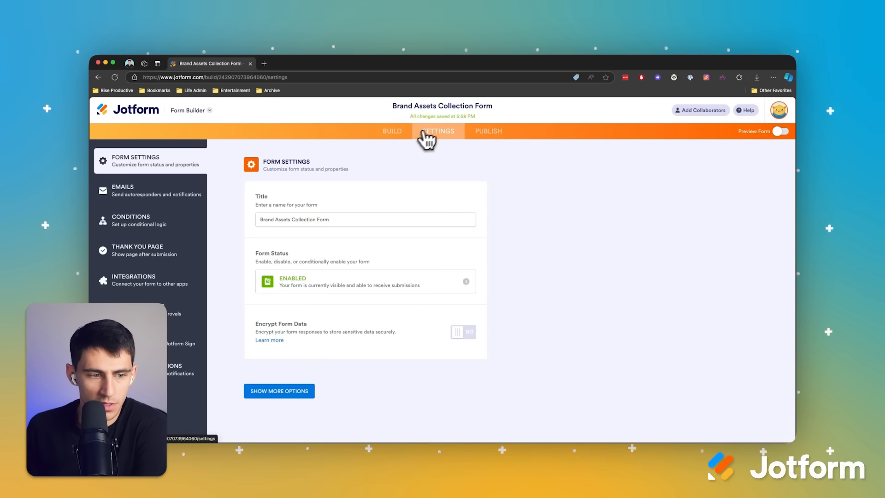
left_click(148, 285)
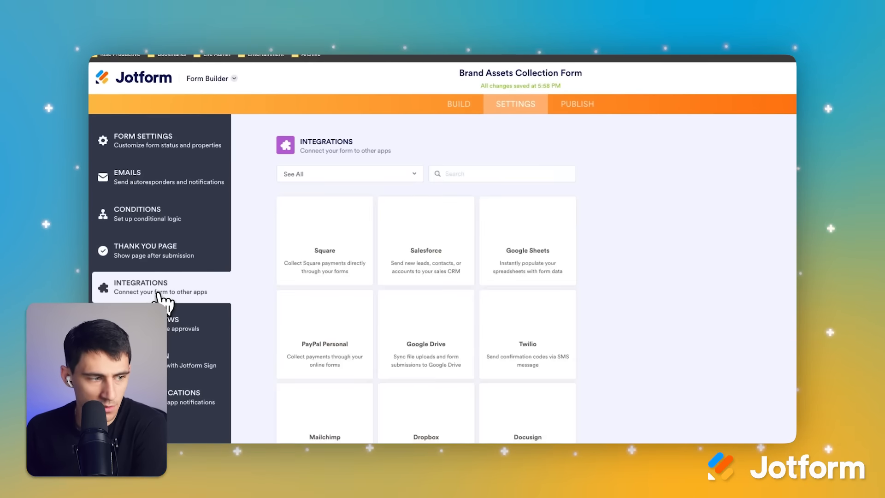
left_click(507, 177)
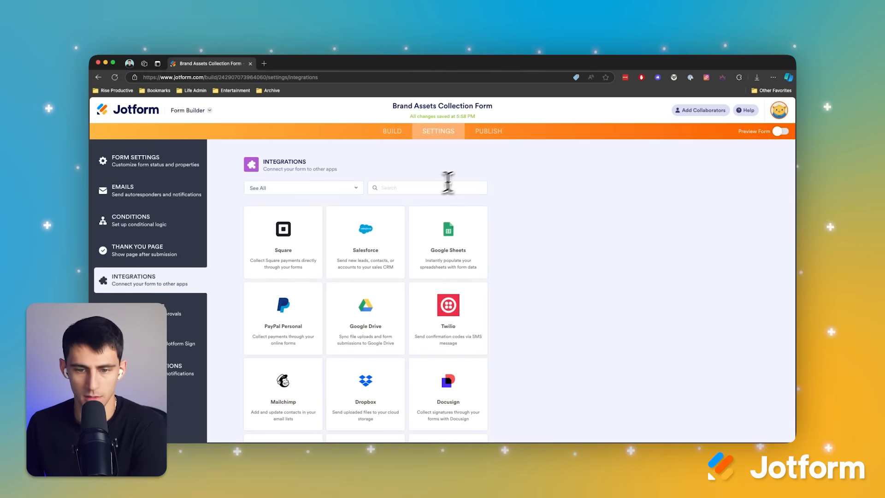
type("google dr")
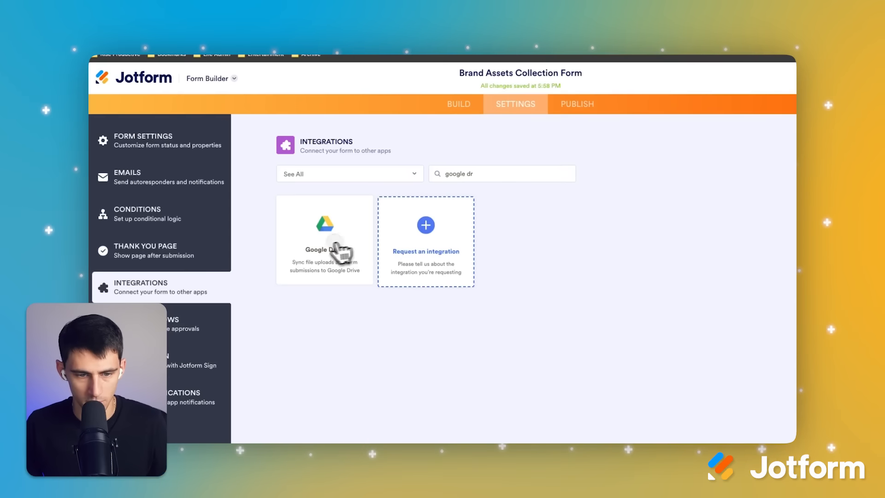
left_click(338, 249)
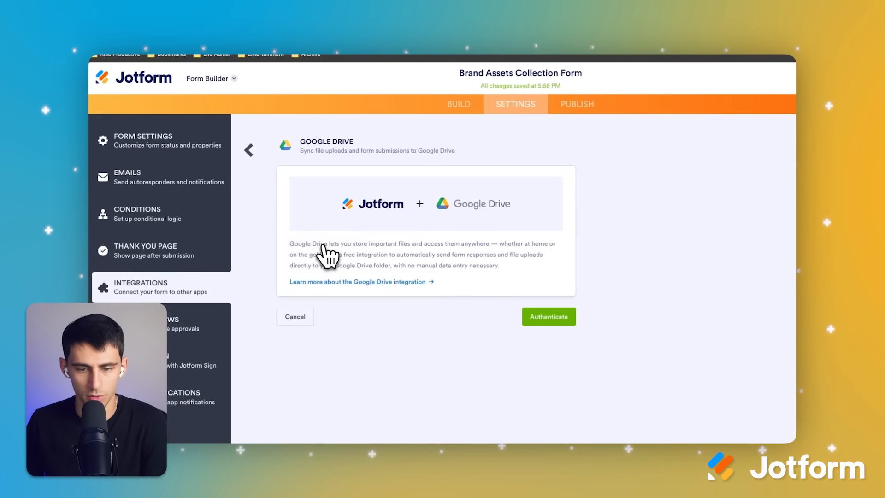
Authenticate the Google Drive integration with a Google account and allow access.
left_click(557, 319)
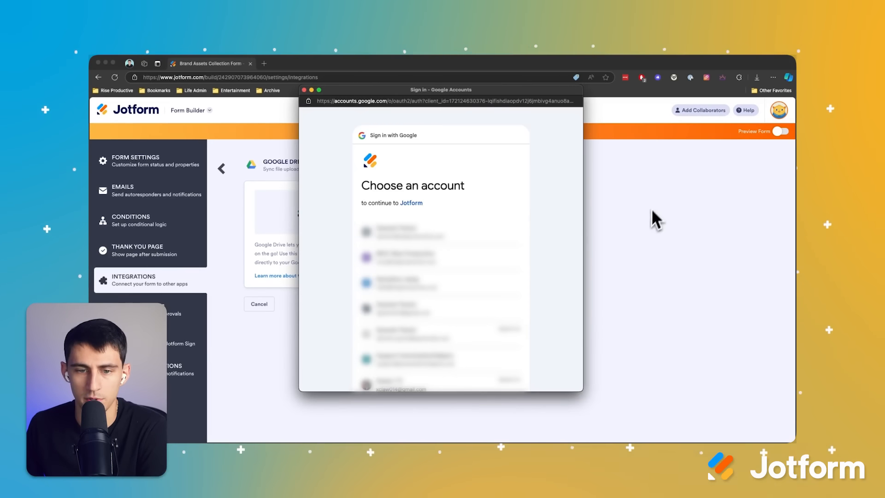
left_click(539, 232)
left_click(478, 339)
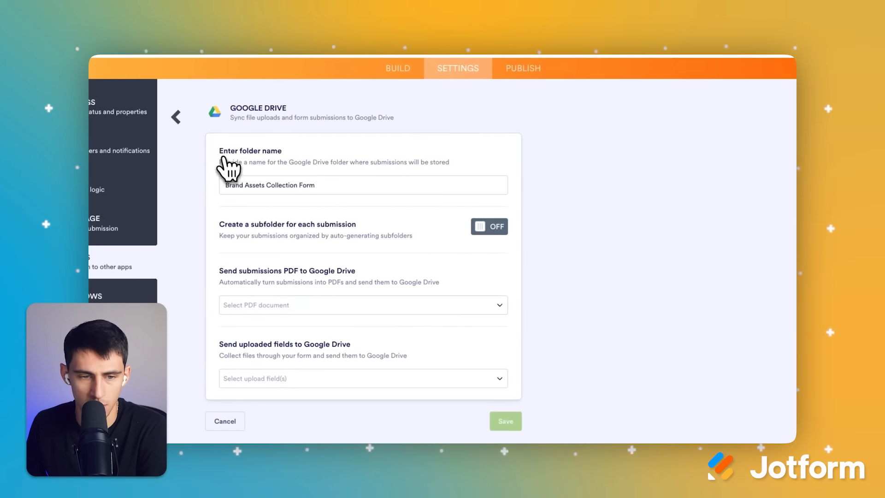
left_click_drag(220, 151, 280, 150)
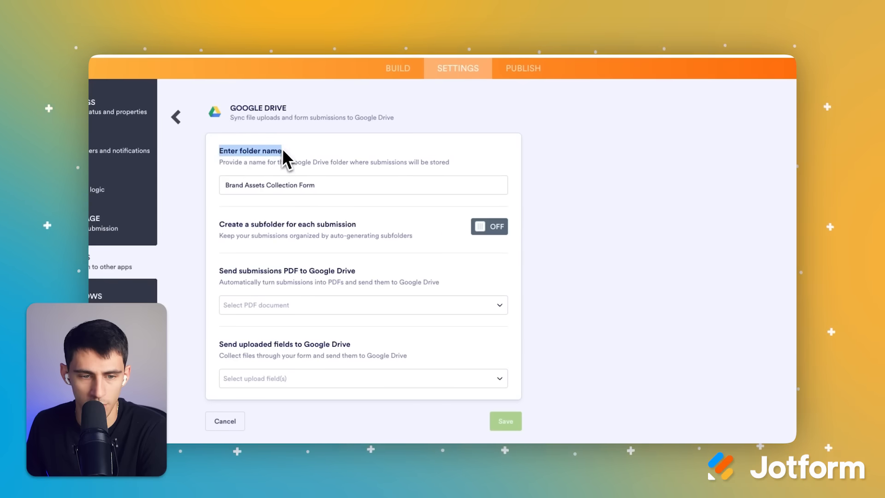
left_click_drag(220, 162, 459, 168)
left_click(433, 187)
left_click(430, 185)
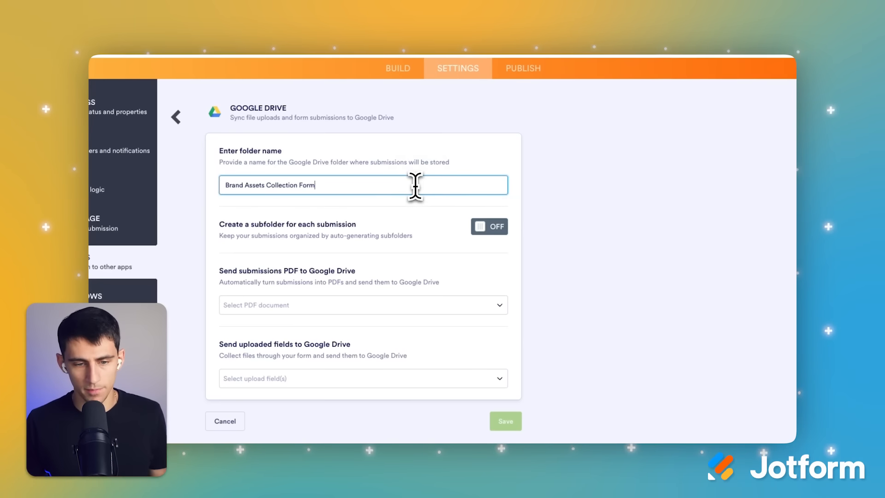
Turn on a subfolder for each submission and use the Client Name field as its folder name instead of Submission ID.
left_click(490, 226)
left_click(395, 275)
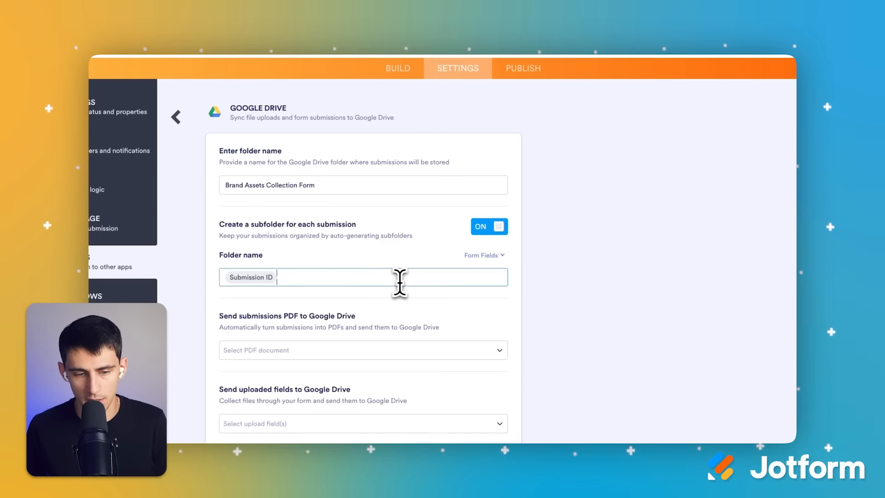
key("BackSpace")
left_click(500, 256)
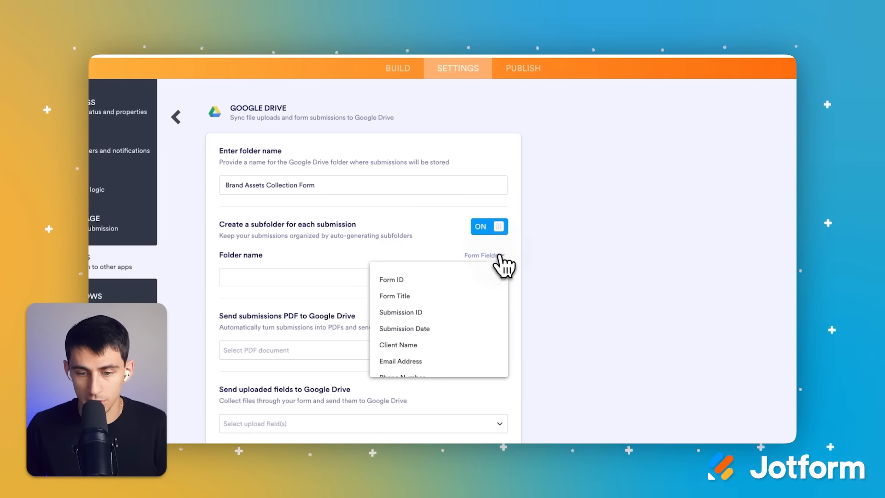
left_click(411, 344)
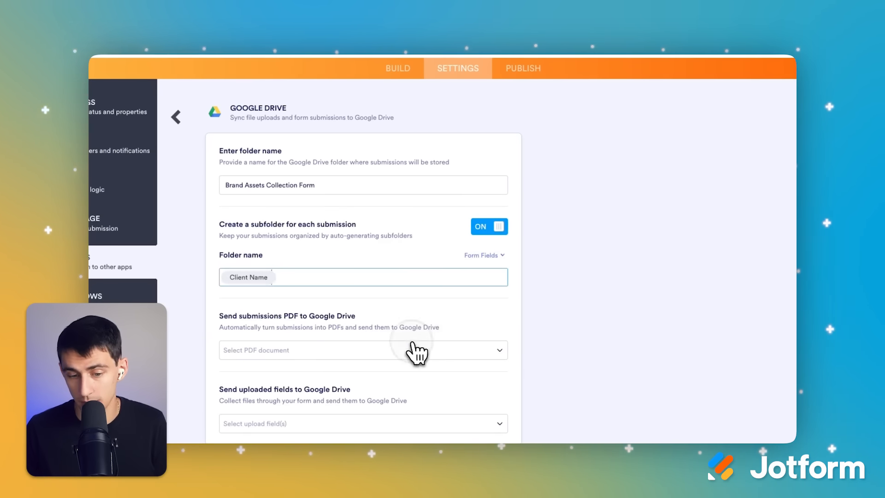
type("- Brand Asse")
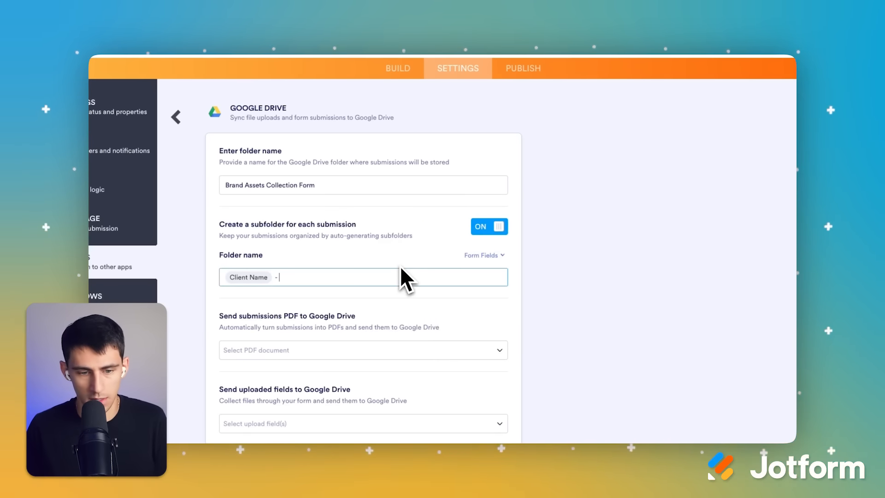
key("BackSpace")
key("BackSpace")
key("BackSpace")
key("BackSpace")
key("BackSpace")
key("BackSpace")
key("BackSpace")
key("BackSpace")
key("BackSpace")
key("BackSpace")
key("BackSpace")
key("BackSpace")
key("BackSpace")
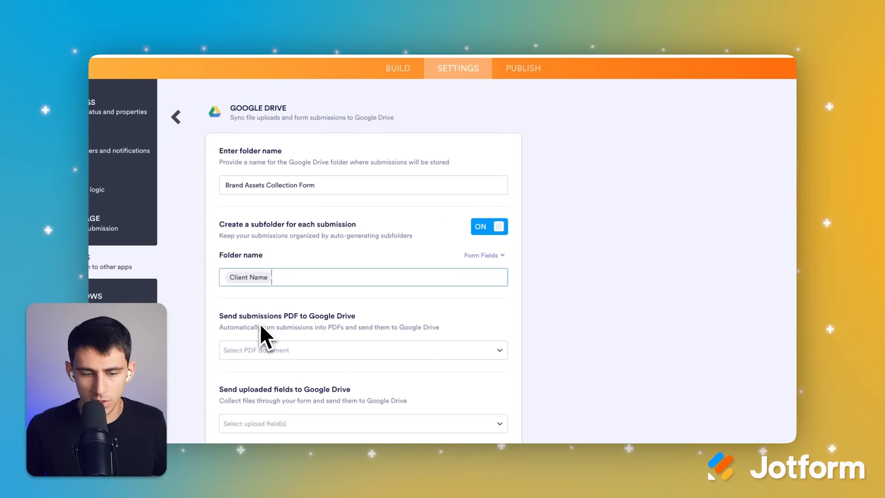
Send the Default submissions PDF and the logo, brand color palette and additional brand assets upload fields to Google Drive, and save the integration.
left_click(427, 351)
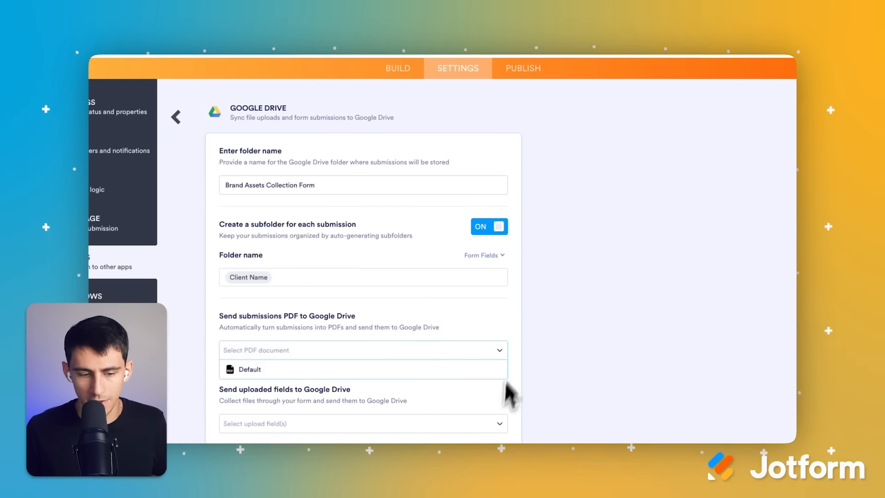
left_click(267, 368)
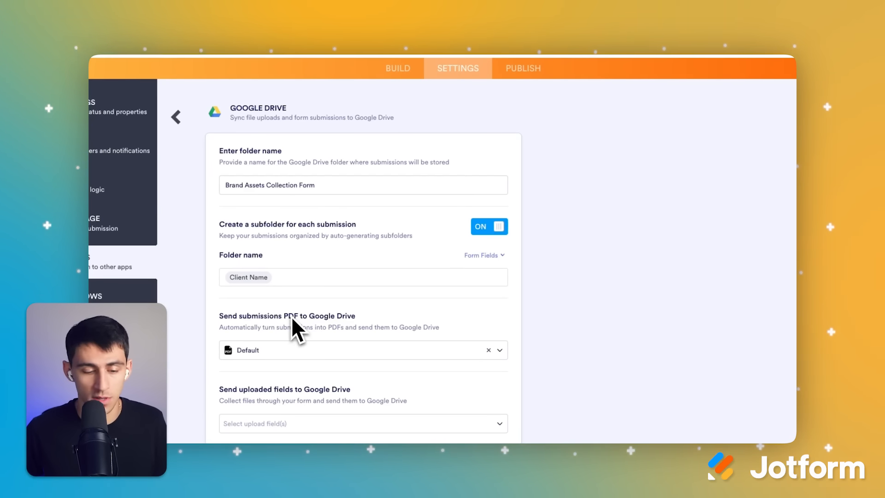
scroll(292, 322, "down", 2)
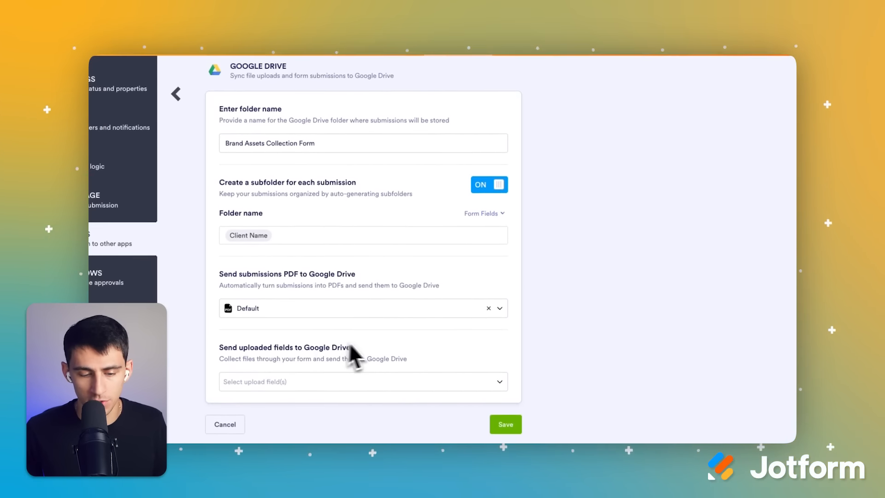
left_click(335, 373)
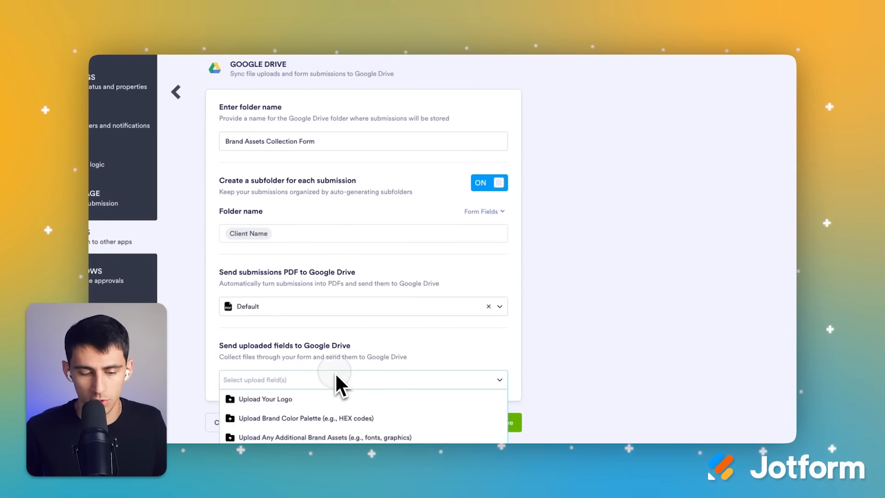
scroll(359, 322, "down", 1)
left_click(295, 353)
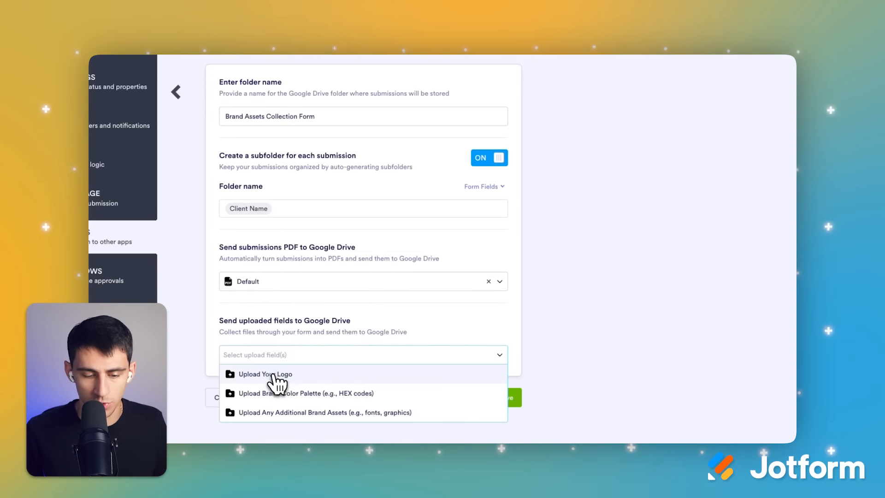
left_click(272, 375)
left_click(277, 393)
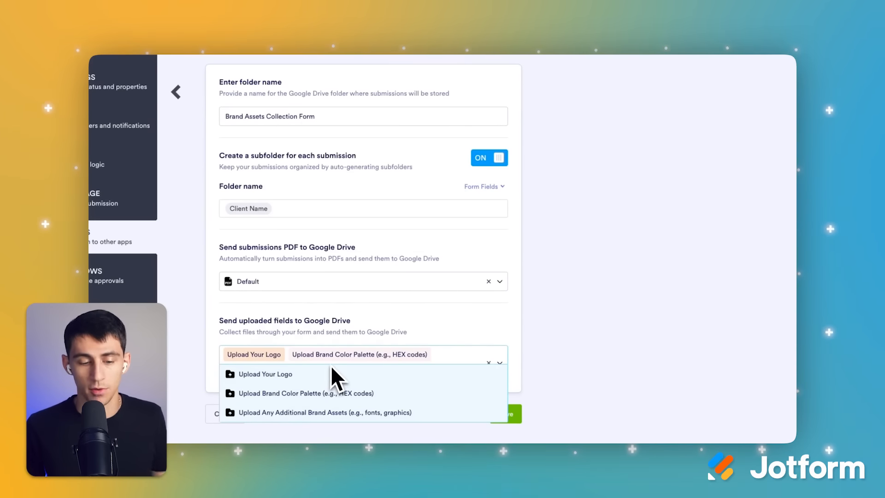
left_click(461, 411)
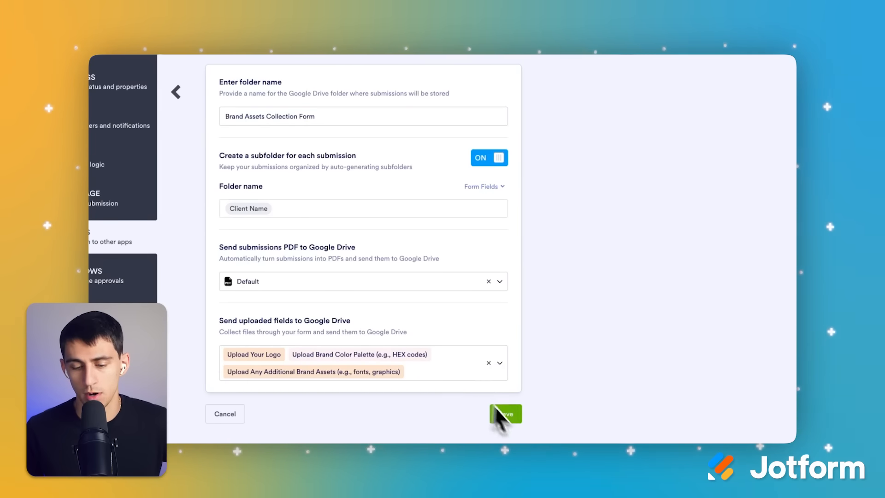
left_click(512, 414)
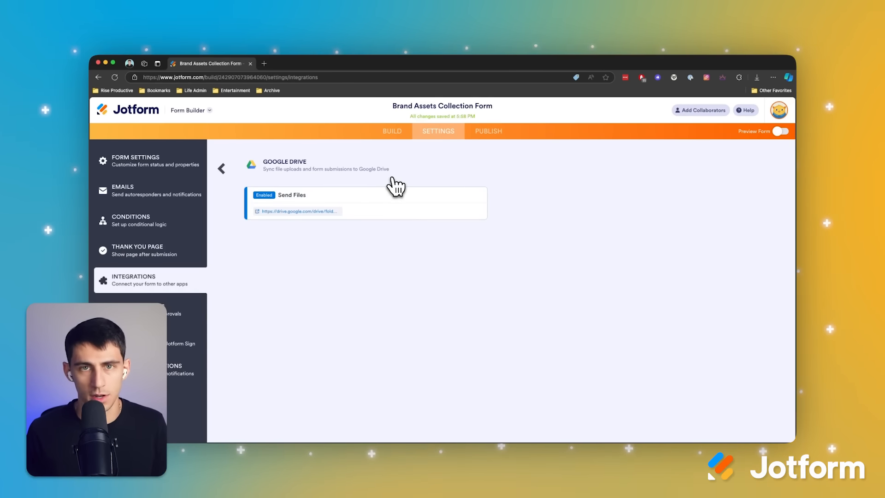
left_click(389, 132)
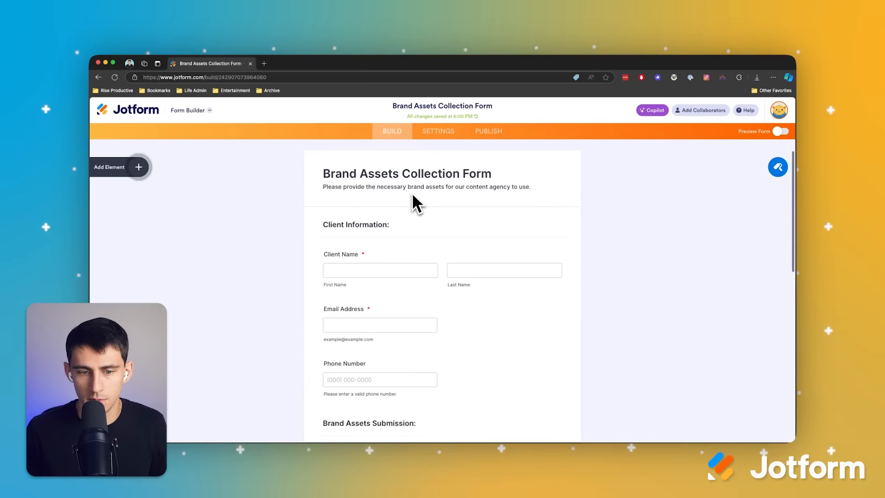
left_click(483, 132)
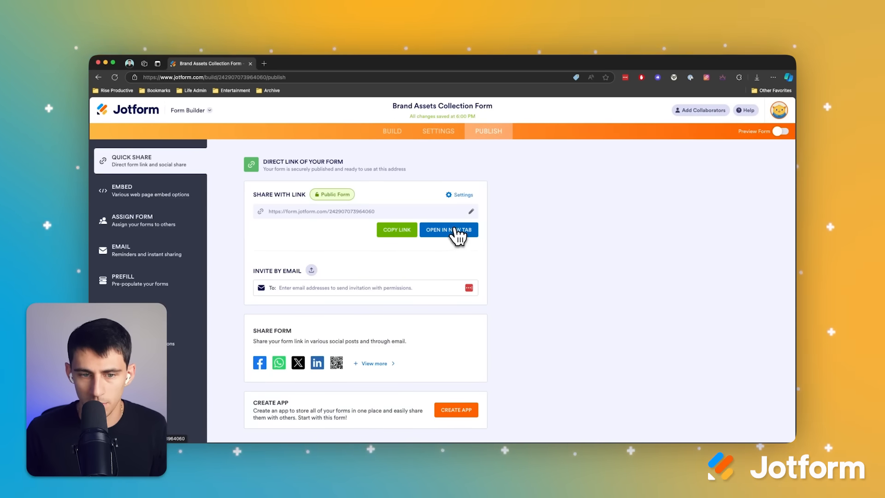
left_click(458, 235)
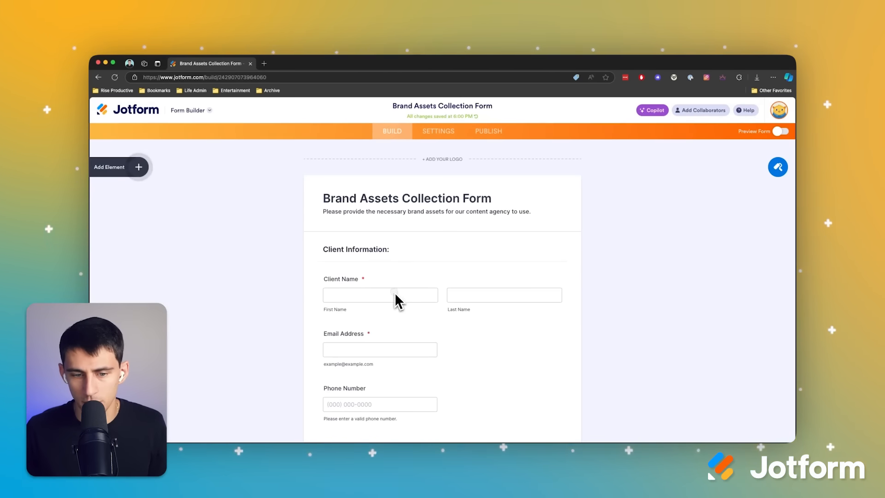
Examine the Client Name field's properties, including its label, sublabels, options and placeholder settings.
left_click(395, 294)
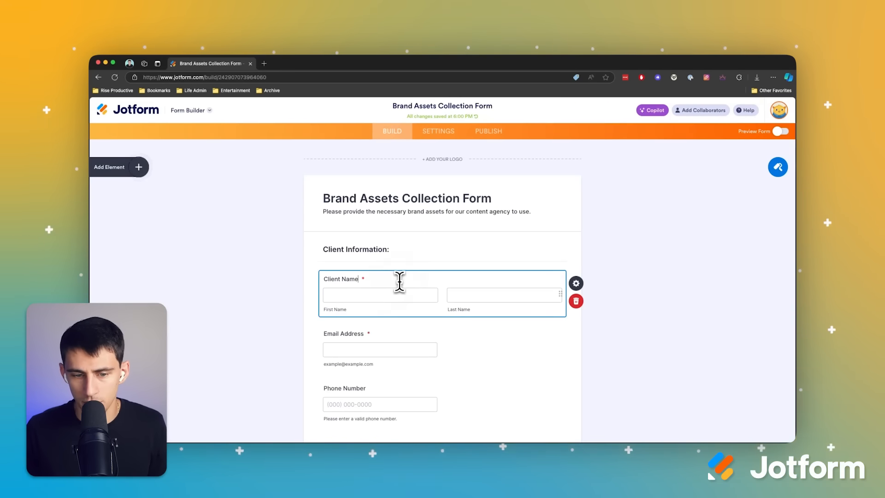
left_click(575, 284)
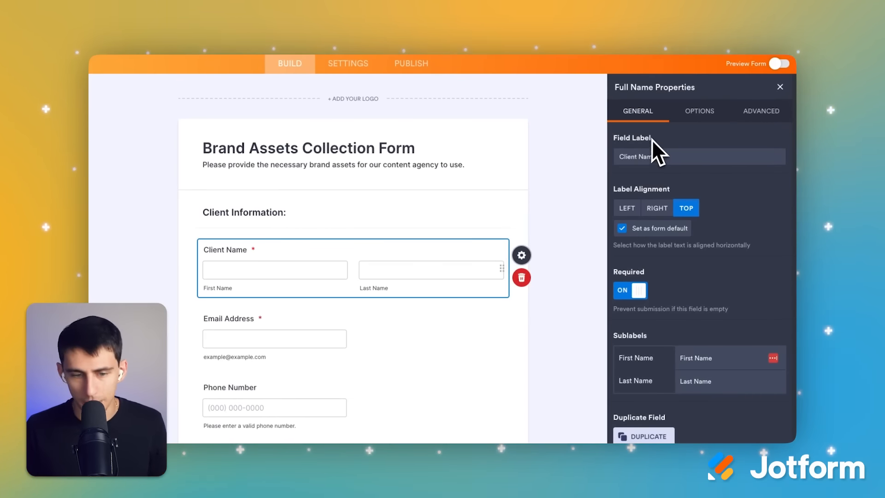
scroll(678, 194, "down", 1)
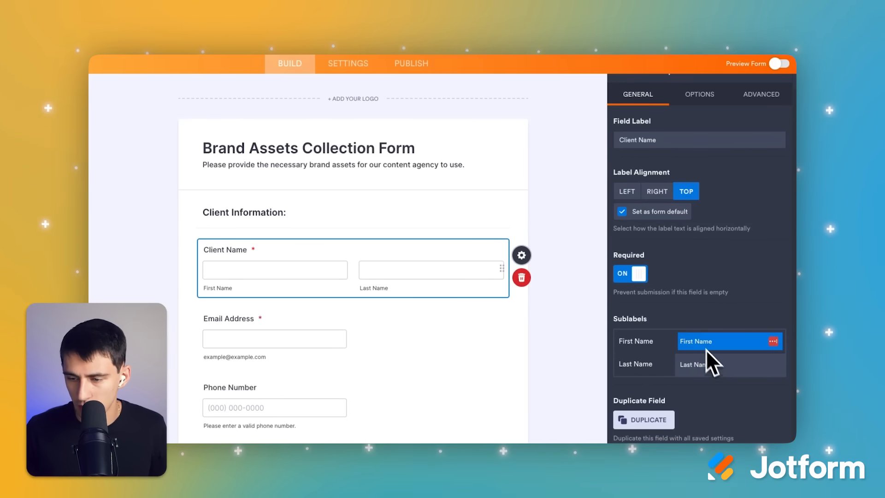
left_click(723, 362)
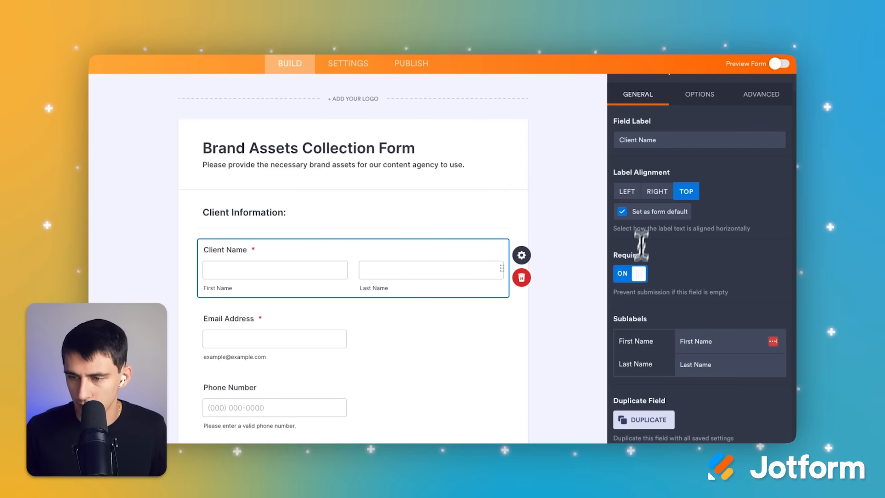
left_click(691, 98)
left_click(760, 111)
left_click(712, 157)
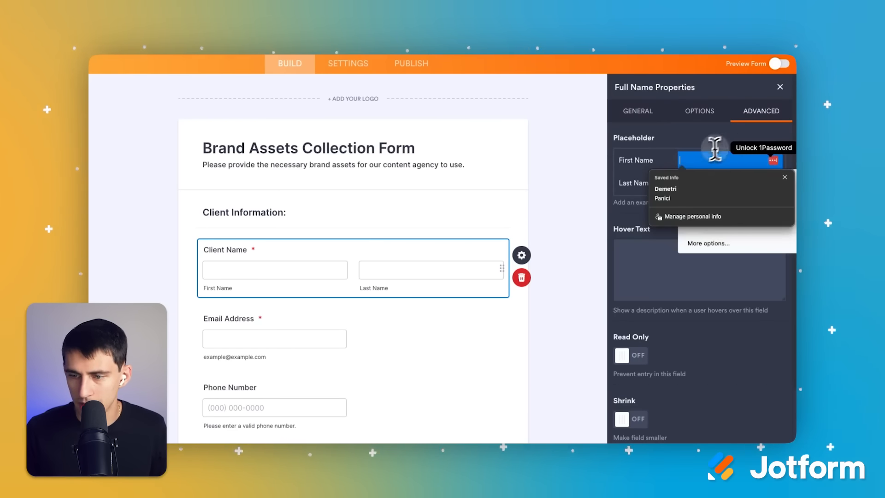
left_click(649, 158)
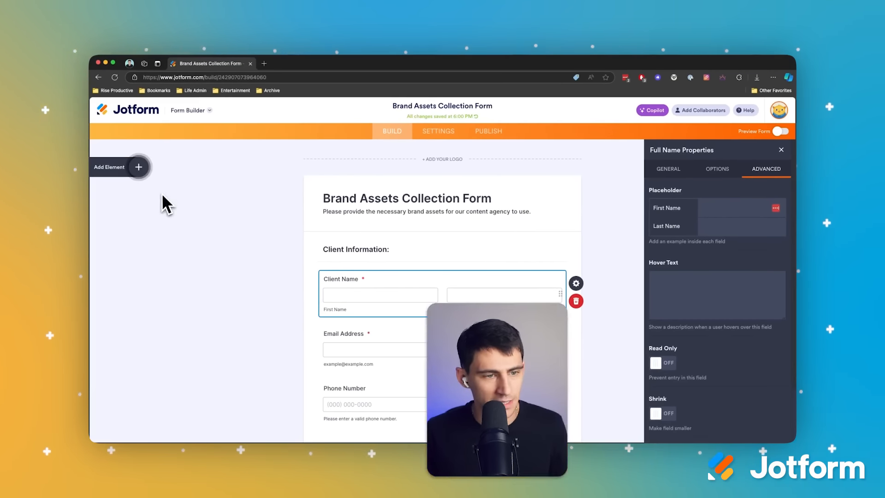
Add a Short Text field above the Client Name field and relabel Client Name as "Client Team Member".
left_click(124, 182)
left_click_drag(133, 409, 396, 283)
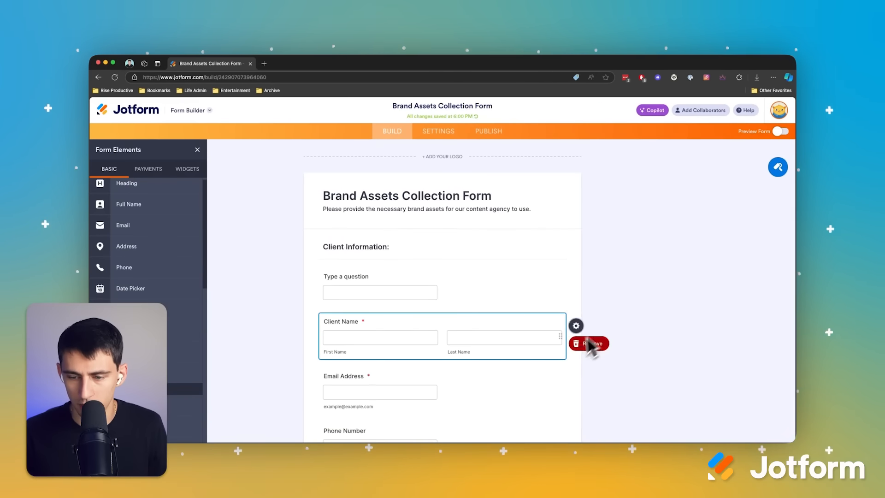
left_click(576, 326)
left_click(705, 204)
key("BackSpace")
key("BackSpace")
key("BackSpace")
key("BackSpace")
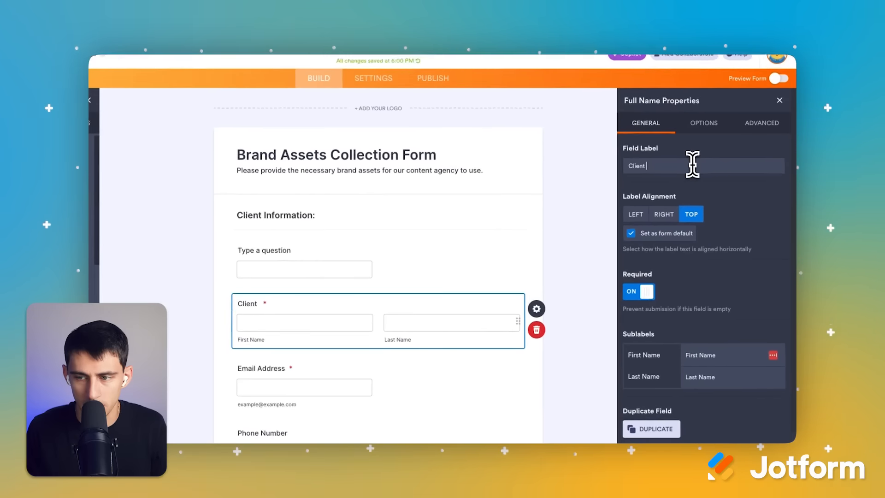
type("U")
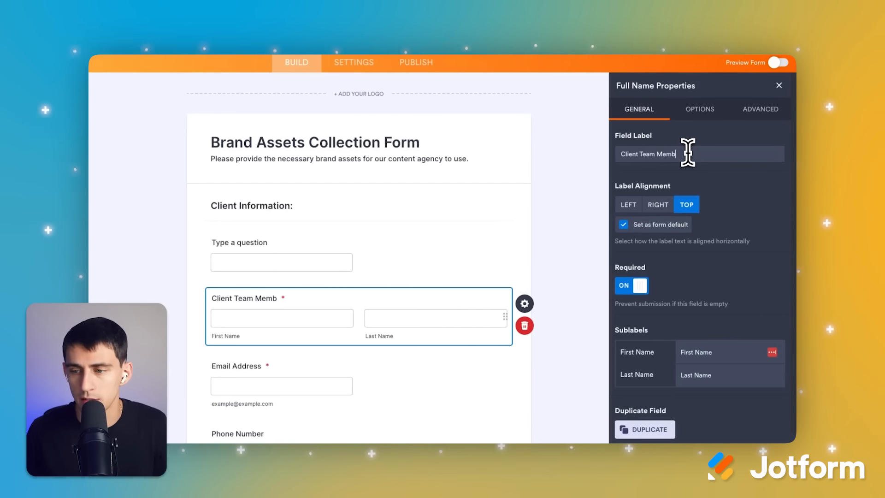
Label the new Short Text field "Company Name" and make it required.
left_click(503, 233)
triple_click(658, 156)
type("Company Name")
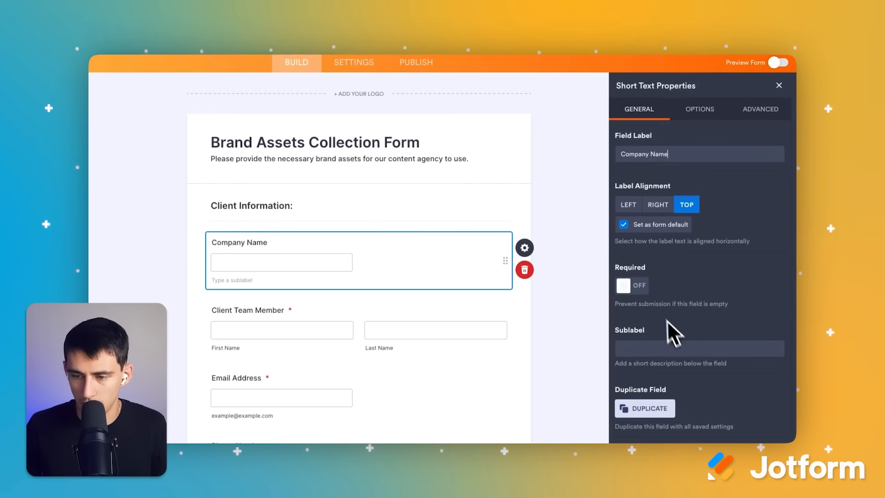
left_click(630, 285)
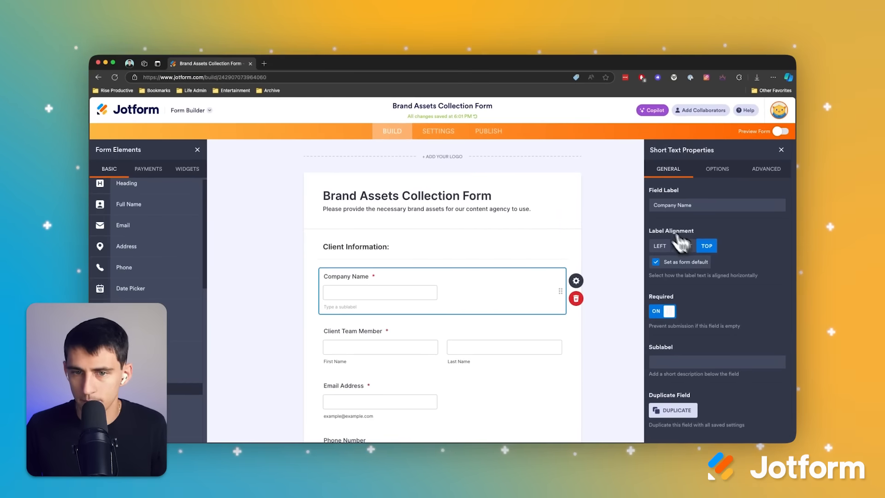
Edit the Google Drive integration to name subfolders by the Company Name field instead of Client Team Member, and save it.
left_click(341, 65)
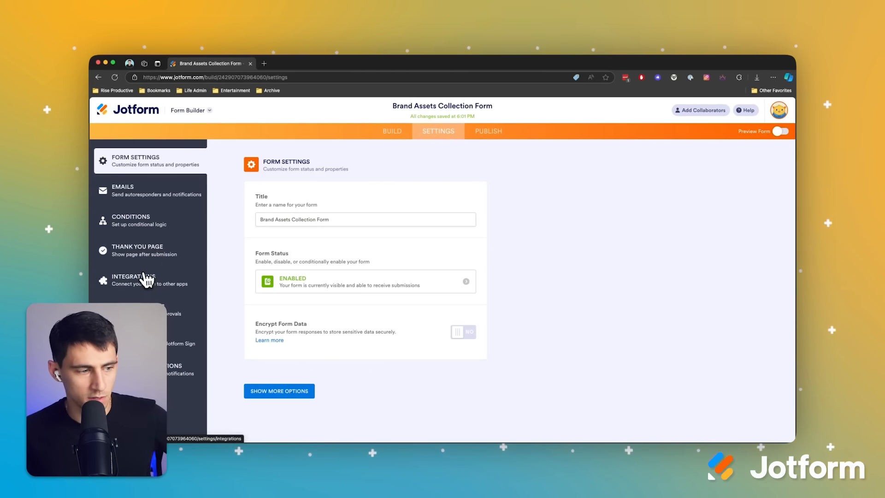
left_click(145, 281)
left_click(298, 243)
left_click(466, 197)
left_click(377, 292)
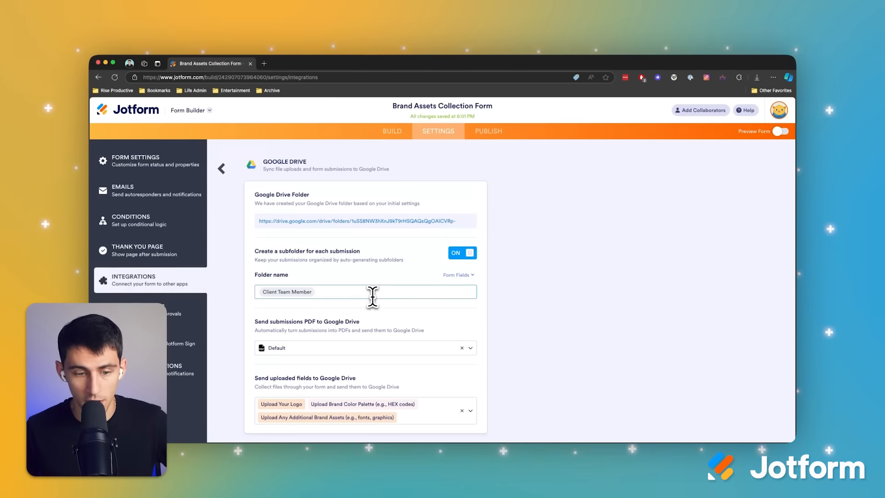
left_click(458, 276)
scroll(404, 309, "down", 1)
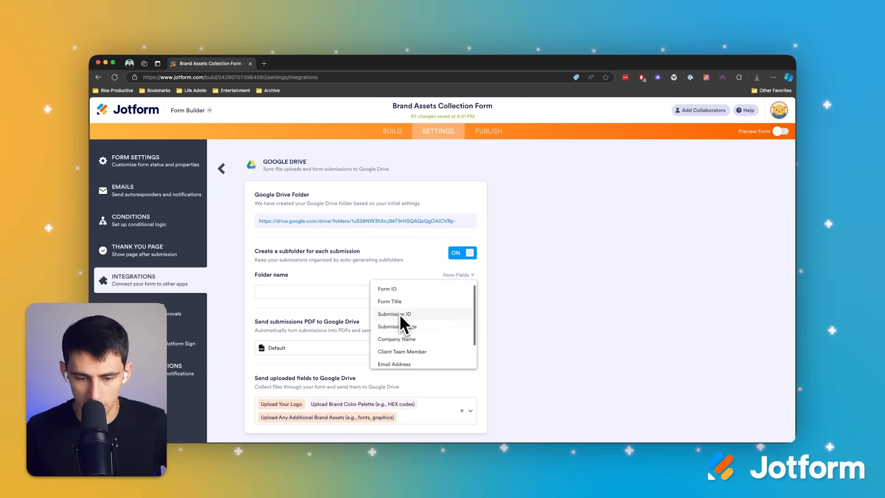
left_click(407, 340)
scroll(415, 322, "down", 3)
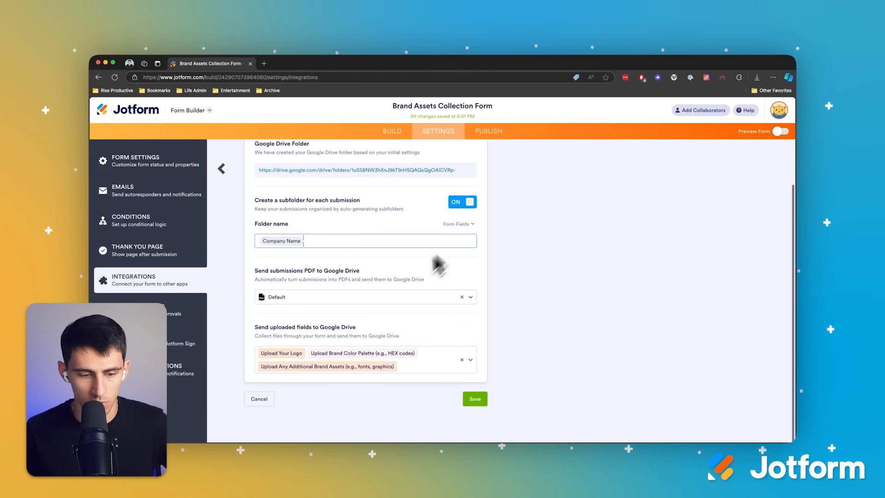
left_click(475, 396)
Open the published form in a new browser tab and enter "Rise Productive" as the company name.
left_click(488, 131)
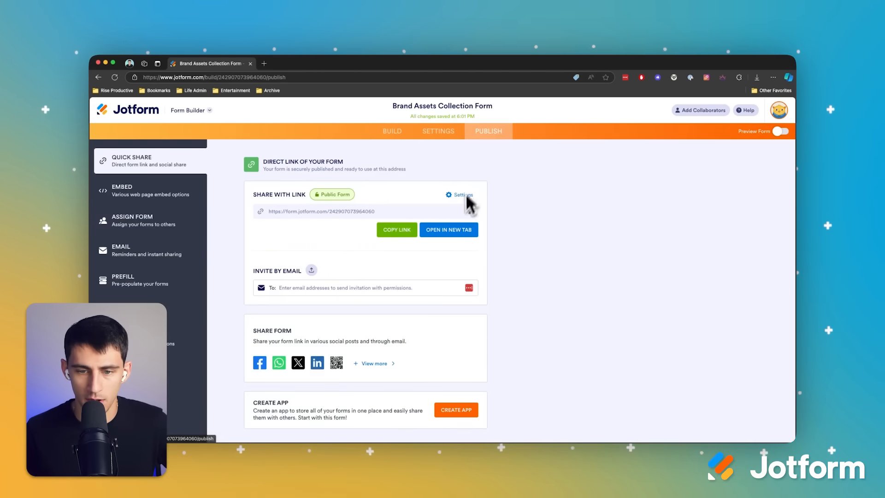
left_click(448, 229)
left_click(393, 243)
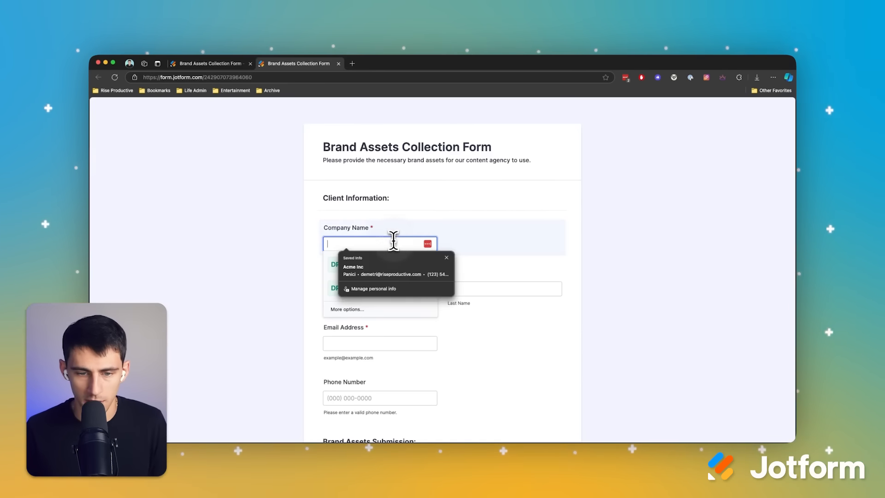
type("Rise Productive")
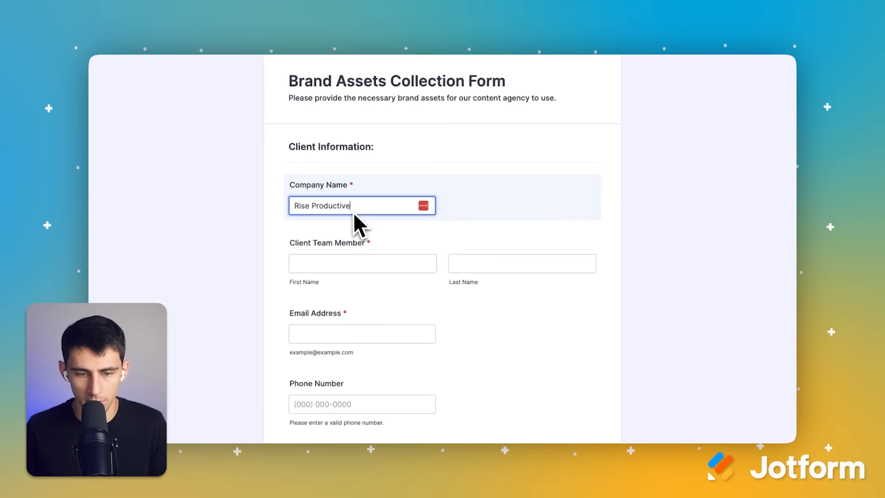
Fill in the client team member's first and last name and the contact's email address, leaving the phone number blank.
left_click(364, 265)
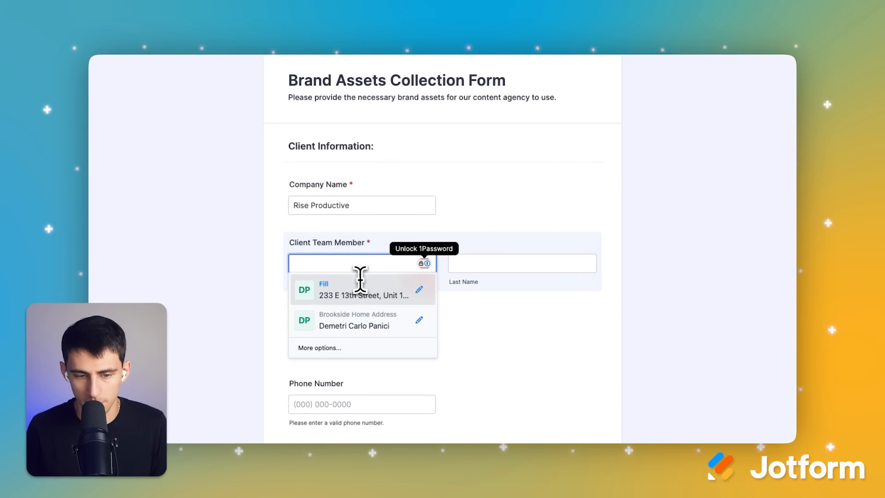
left_click(360, 286)
left_click(354, 319)
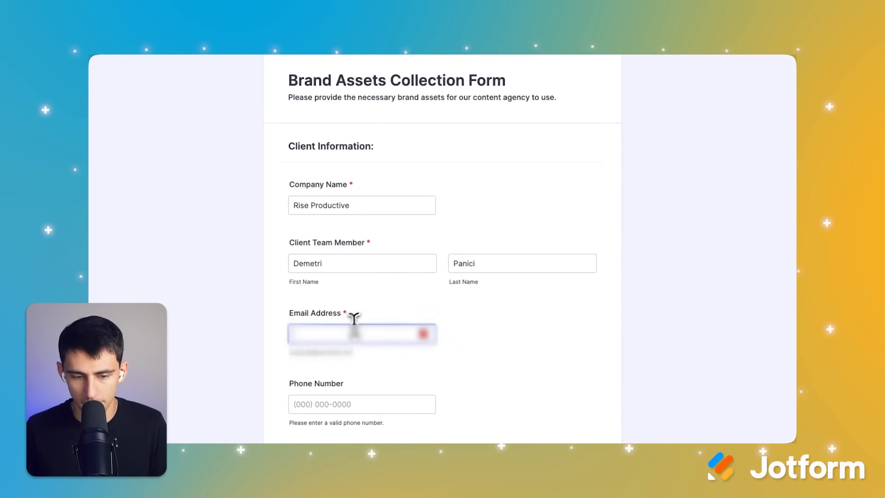
left_click(382, 346)
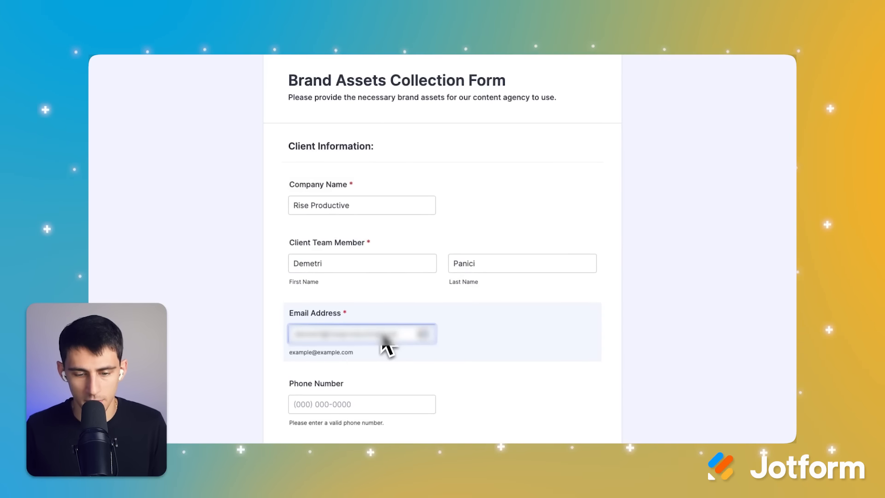
scroll(453, 355, "down", 1)
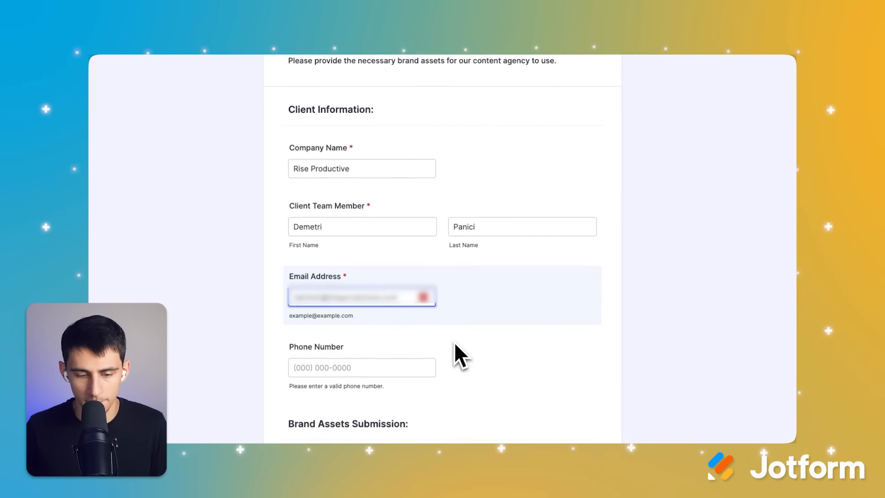
left_click(364, 356)
left_click(346, 227)
Upload the "(Google Ads) (Bolder) rise up productive logo (banner) - notion themed - v2.png" file as the logo.
scroll(470, 286, "down", 1)
scroll(476, 276, "down", 2)
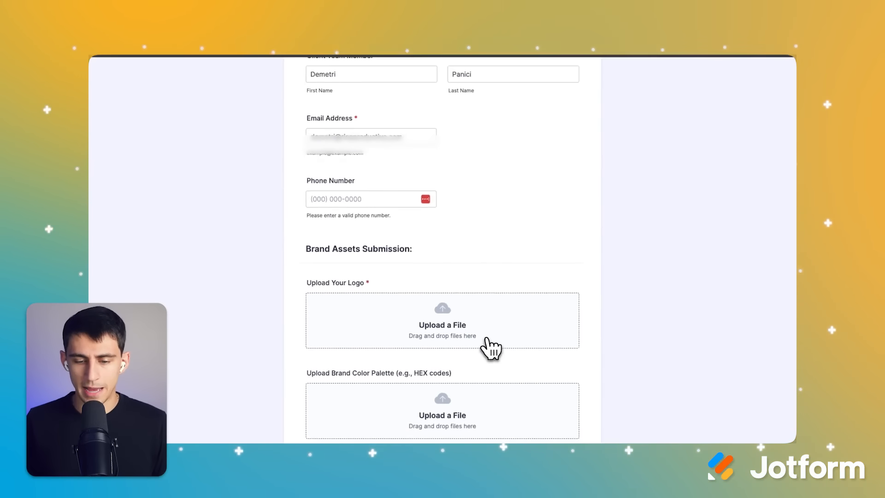
left_click(475, 336)
scroll(523, 365, "down", 1)
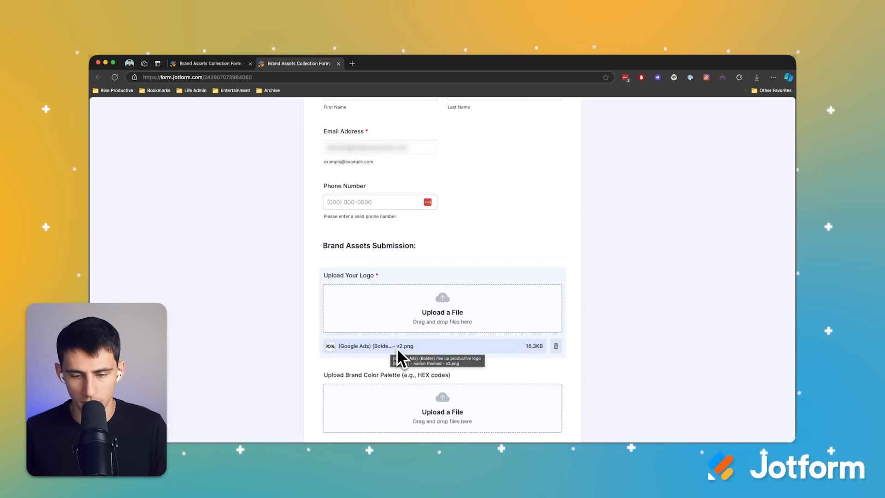
Upload "Rise Productive Favicon (notion themed) - v2 (smaller).png" and the Avatar JPG image as additional brand assets.
scroll(565, 361, "down", 2)
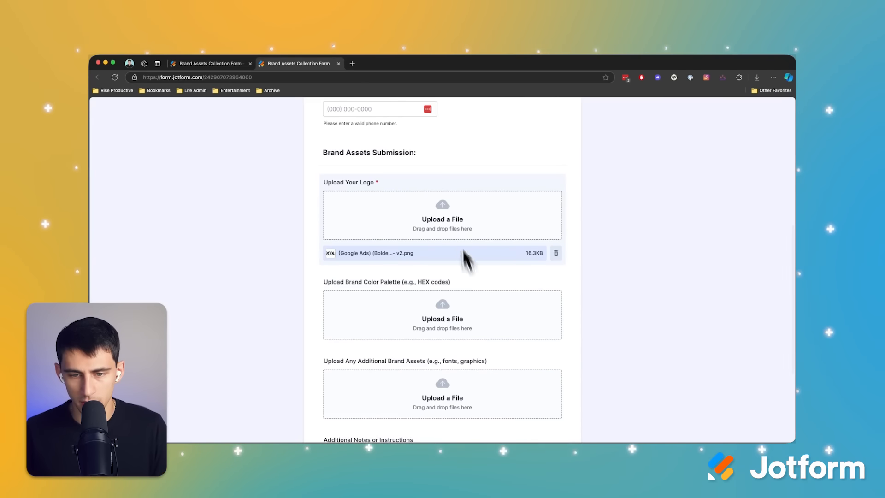
scroll(529, 247, "down", 2)
left_click(450, 332)
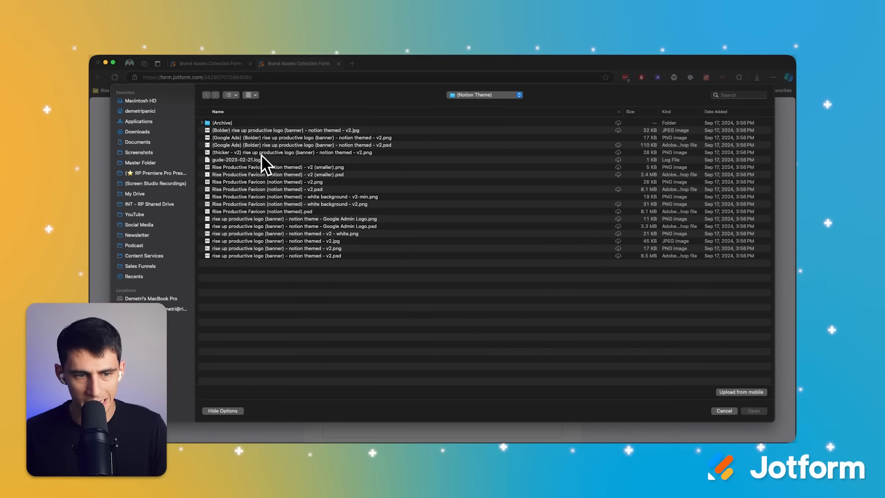
double_click(265, 168)
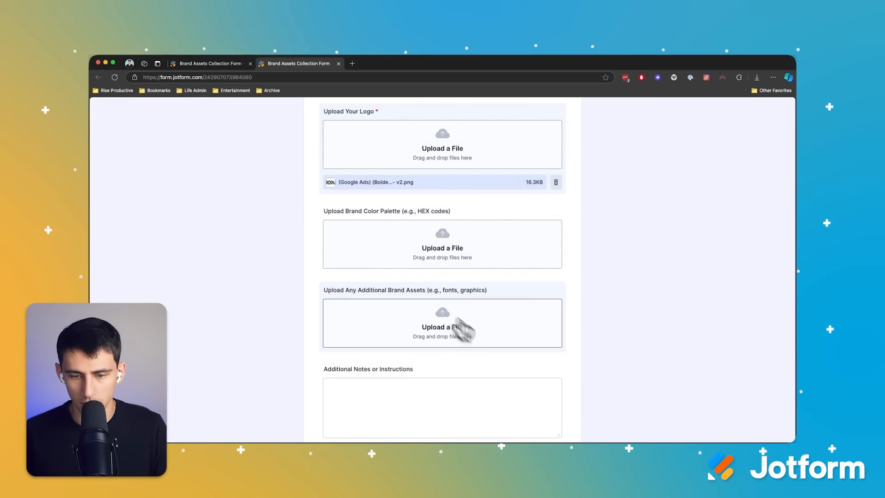
left_click(445, 337)
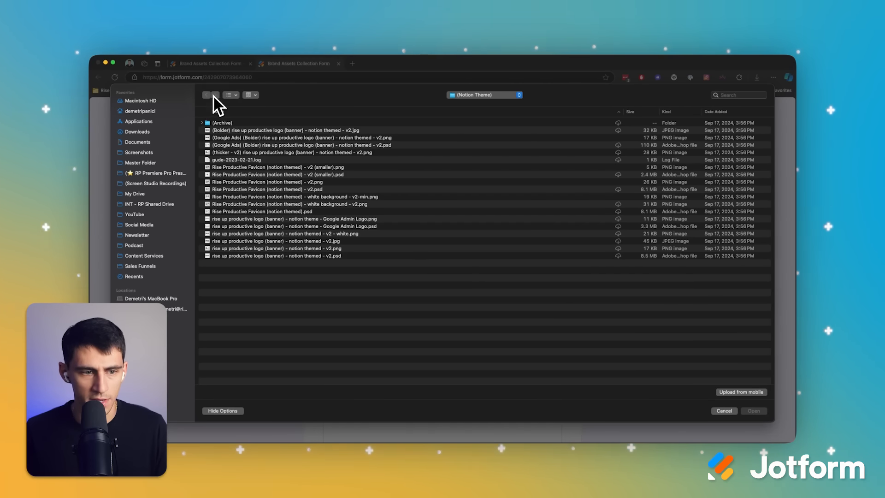
key("Escape")
Add notes to use the banner for wide shot or location based images / video and the RP favicon for "Square" content, and submit the form.
scroll(415, 318, "down", 3)
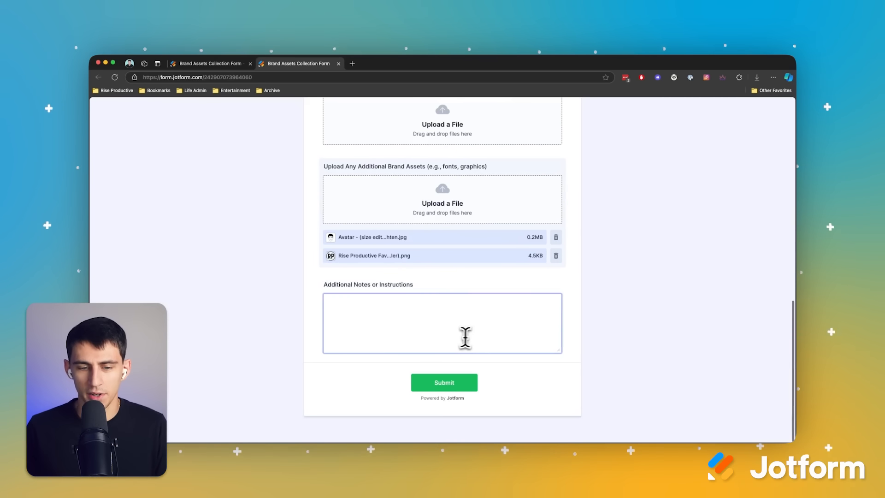
left_click(415, 314)
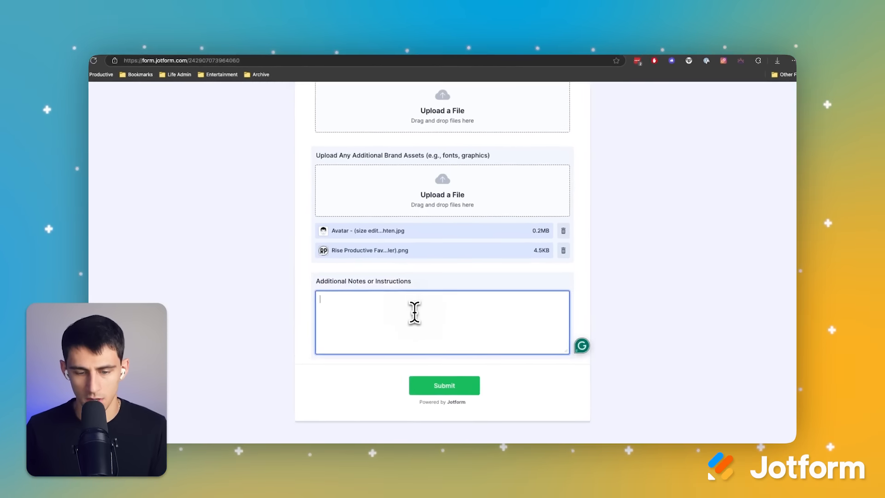
type("Use the banner when dealing with")
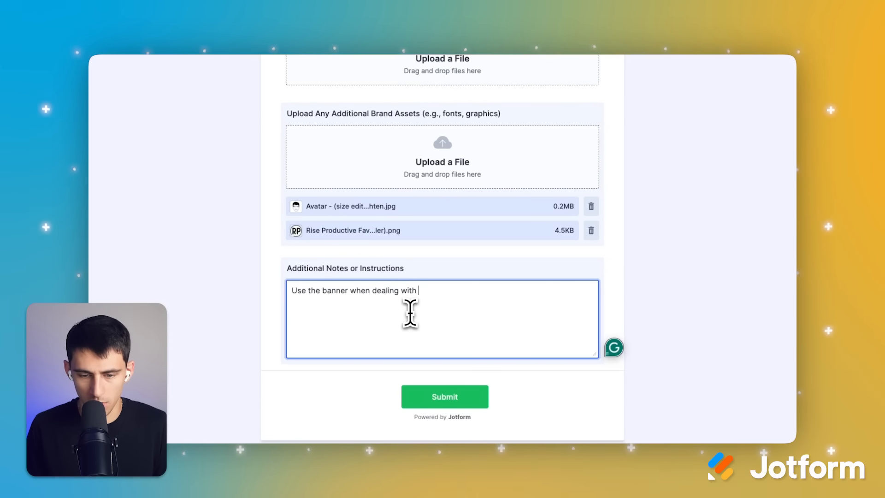
type(" wide shot o")
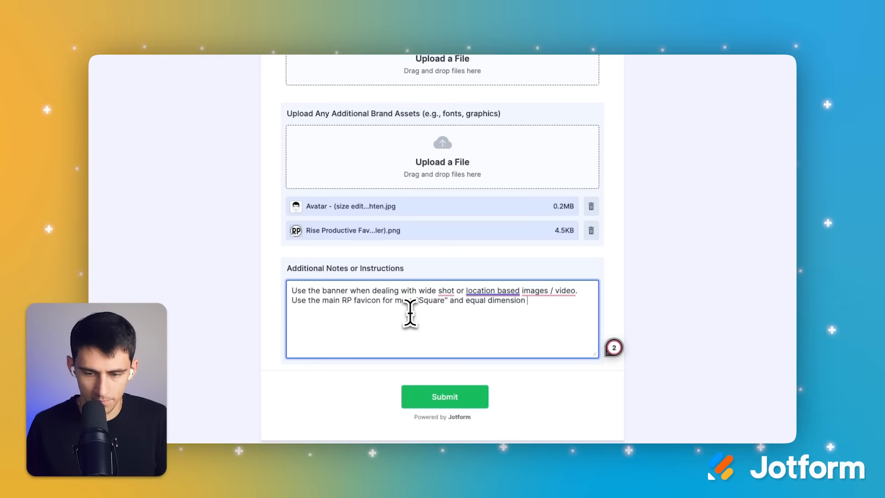
type("nt.")
left_click(433, 397)
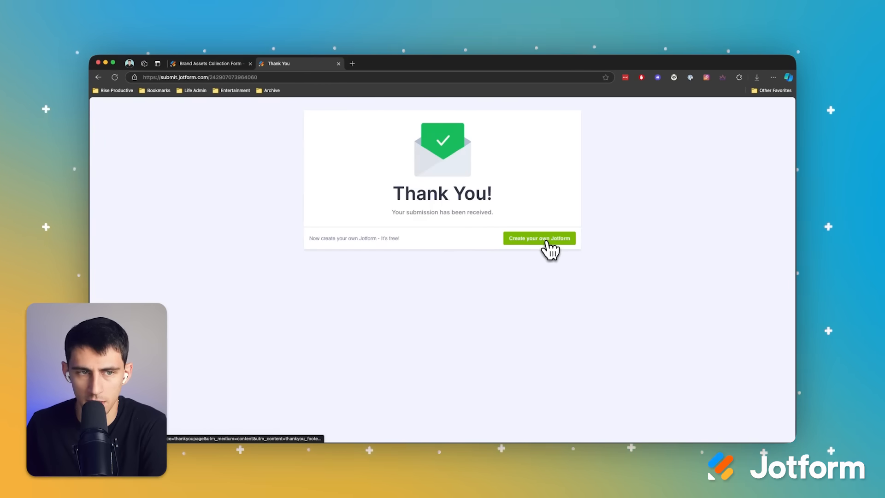
Switch to the form's Google Drive folder, open the Rise Productive subfolder, and preview the banner logo, Avatar and favicon images.
left_click(225, 64)
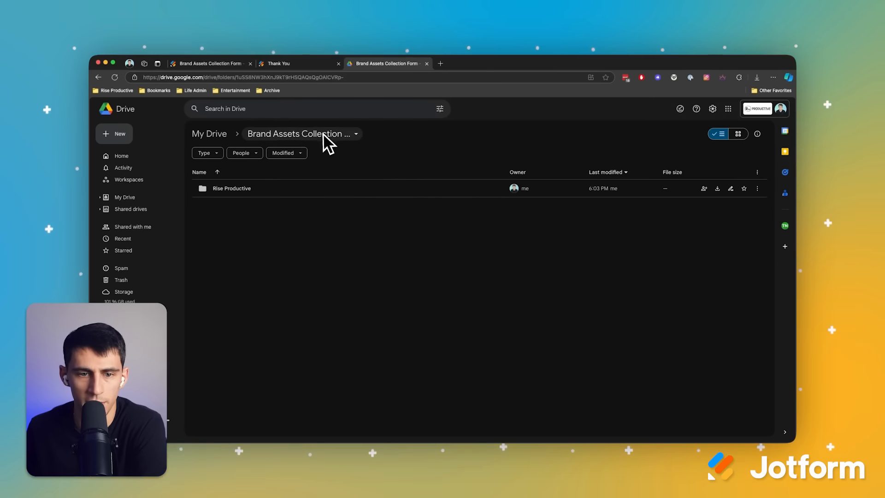
double_click(235, 189)
double_click(234, 189)
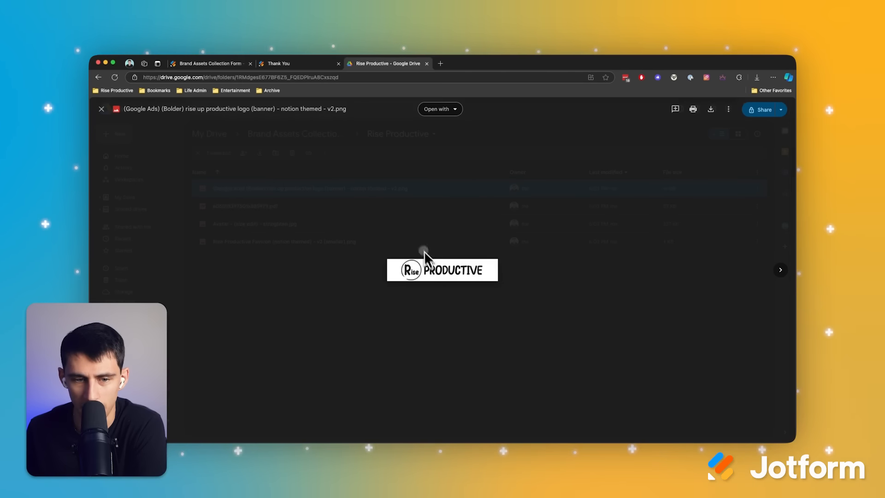
key("Escape")
double_click(306, 221)
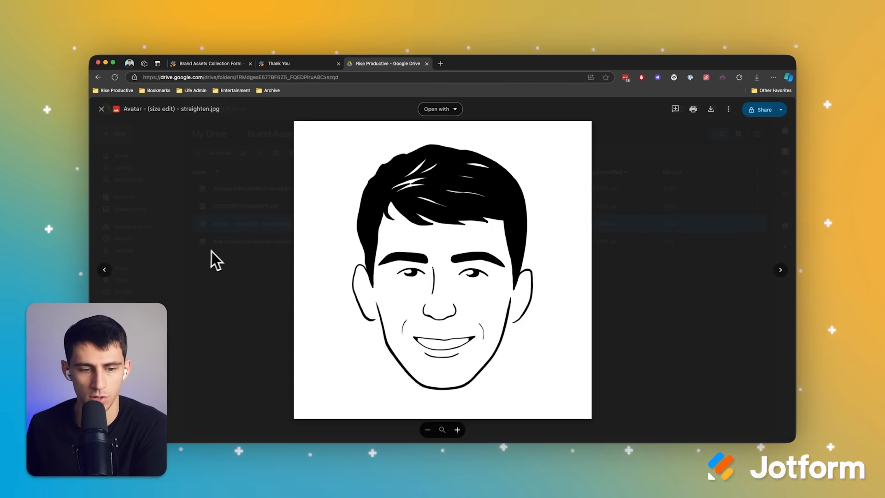
key("Escape")
double_click(245, 241)
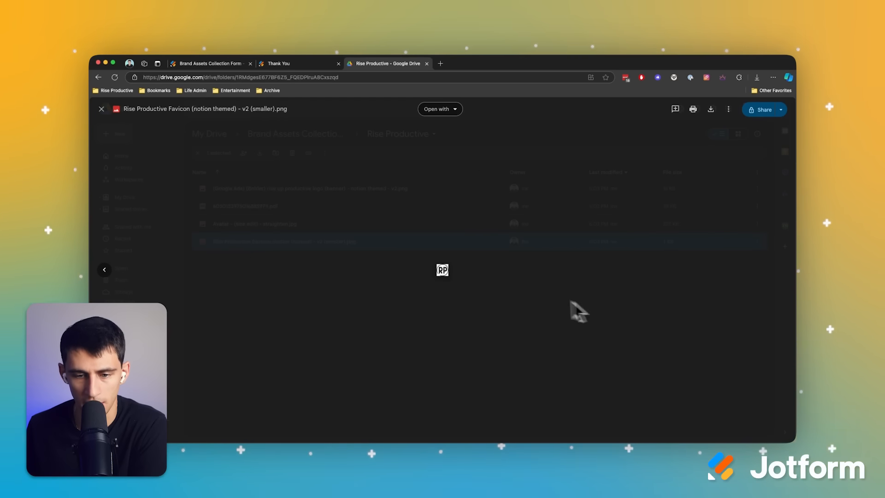
key("Escape")
Preview the submission PDF in the Rise Productive folder, review both pages, and close the preview.
double_click(319, 211)
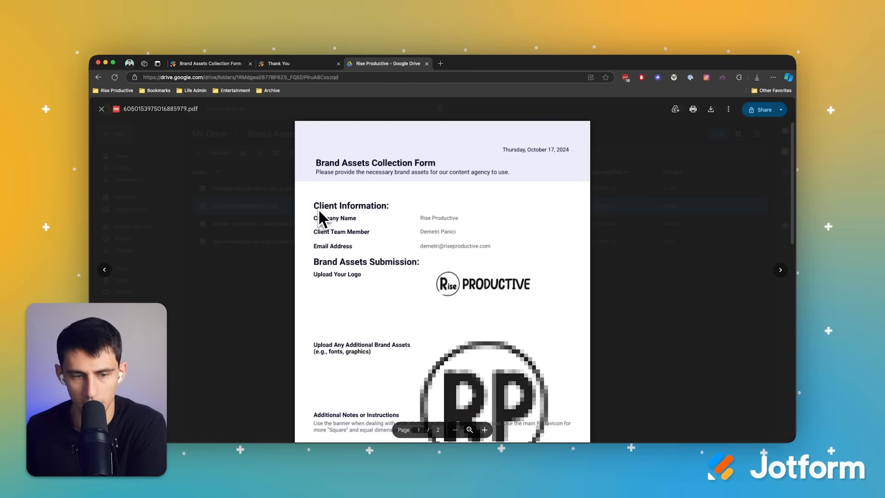
scroll(493, 297, "down", 10)
scroll(493, 296, "up", 10)
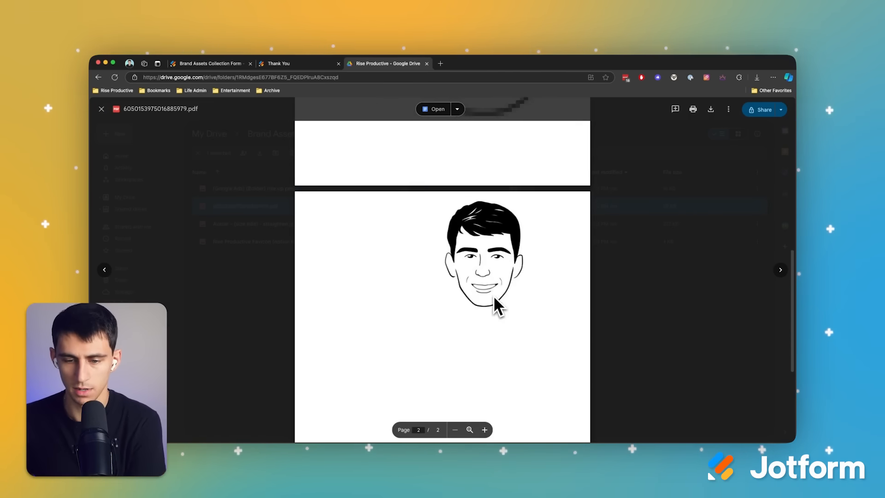
scroll(462, 255, "down", 10)
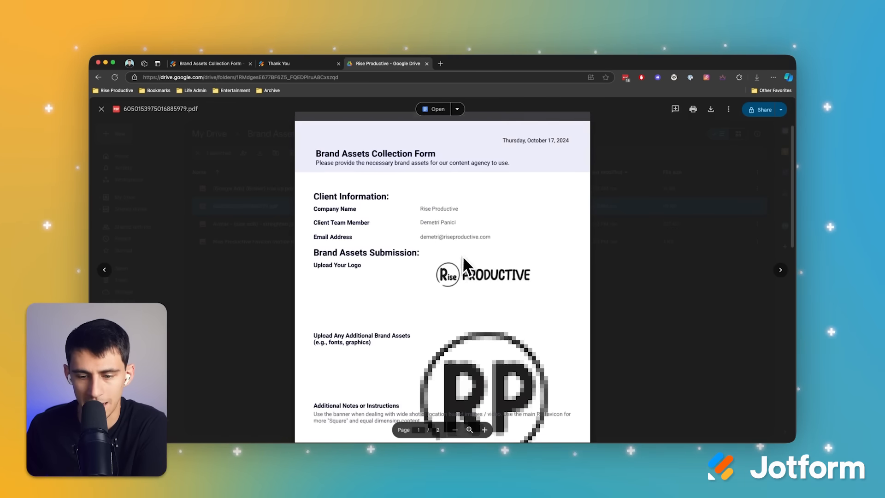
scroll(452, 258, "up", 10)
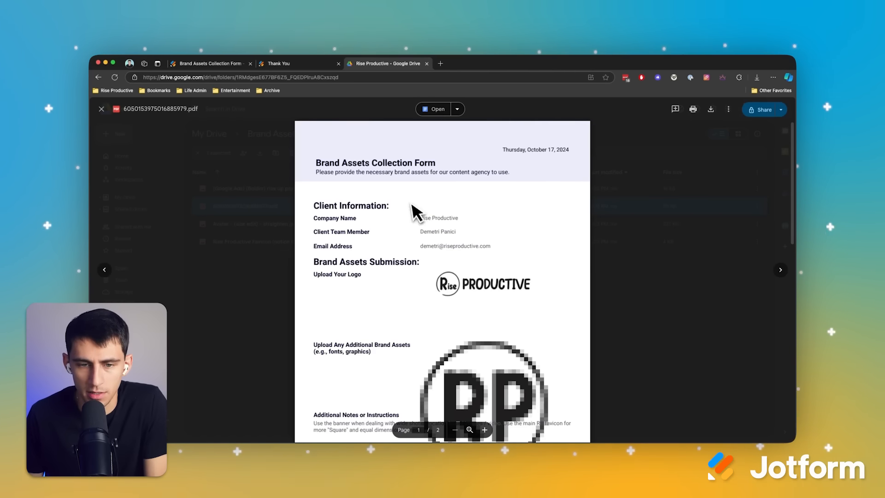
left_click(256, 233)
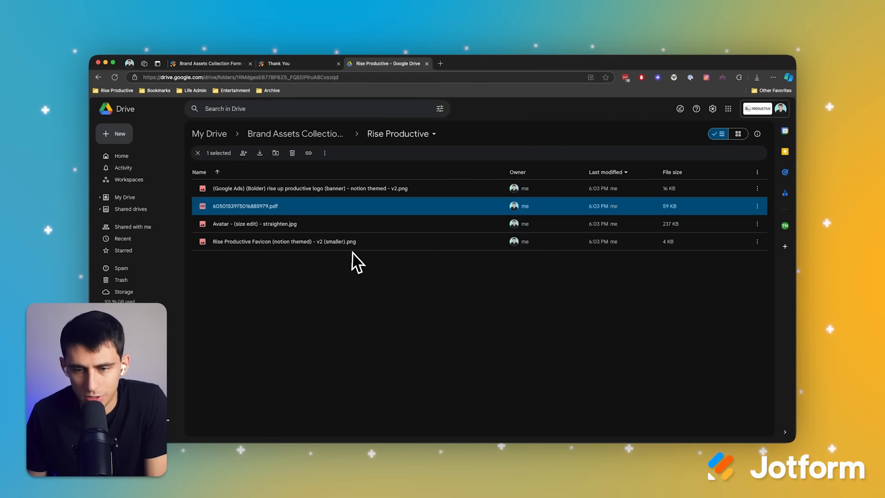